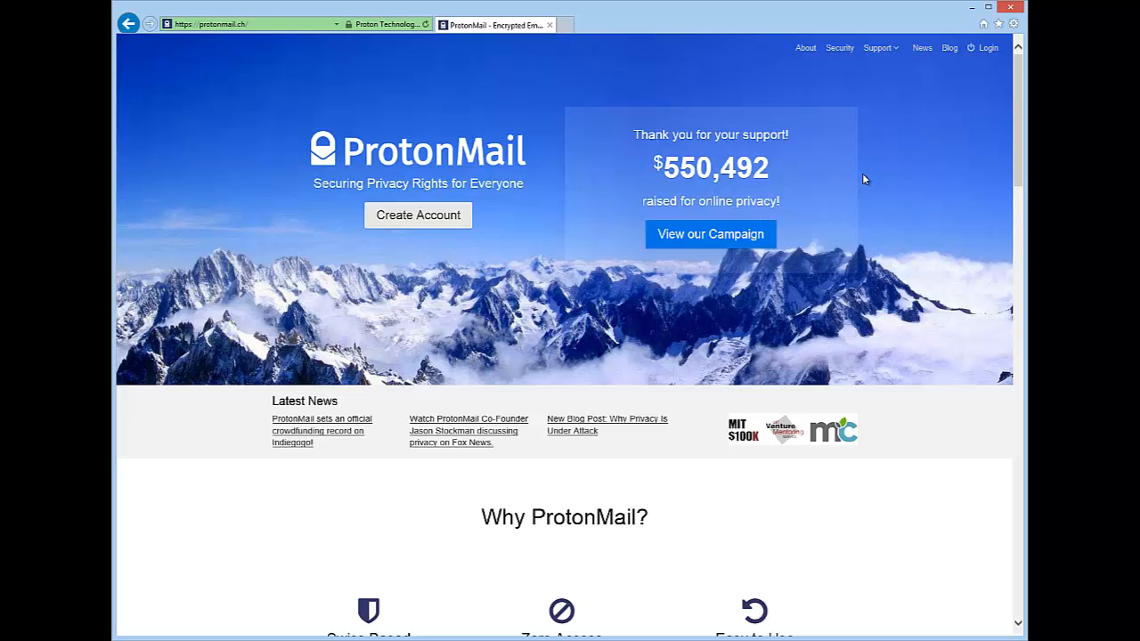
# Look through the ProtonMail home page's feature overview and the founding team's story.
pyautogui.scroll(-3, 862, 254)
pyautogui.scroll(-6, 862, 255)
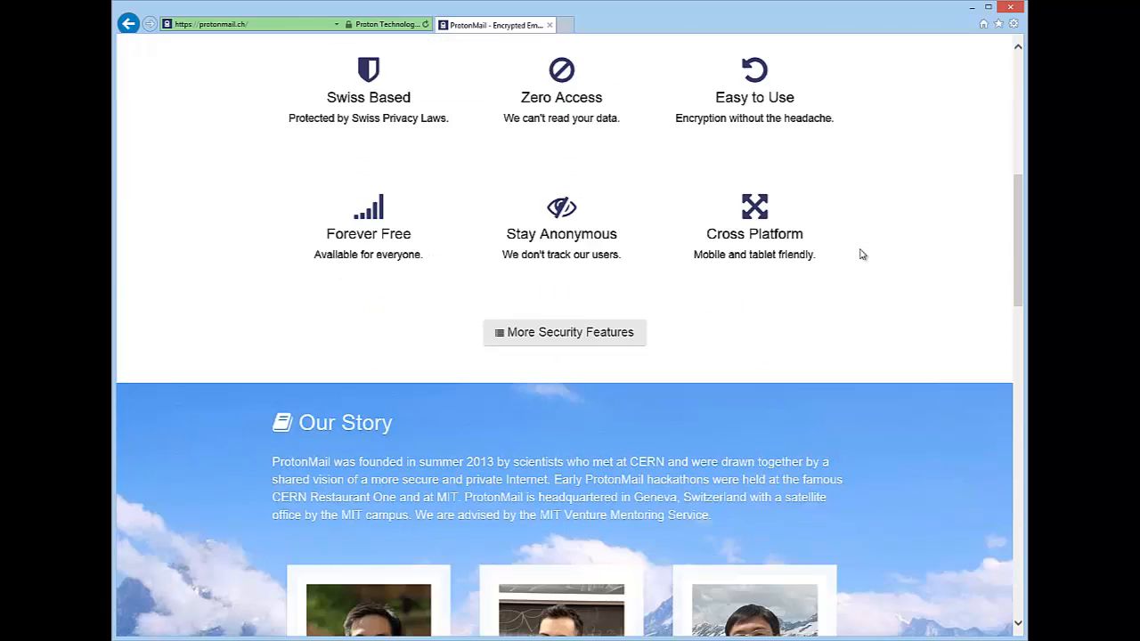
pyautogui.scroll(-1, 862, 255)
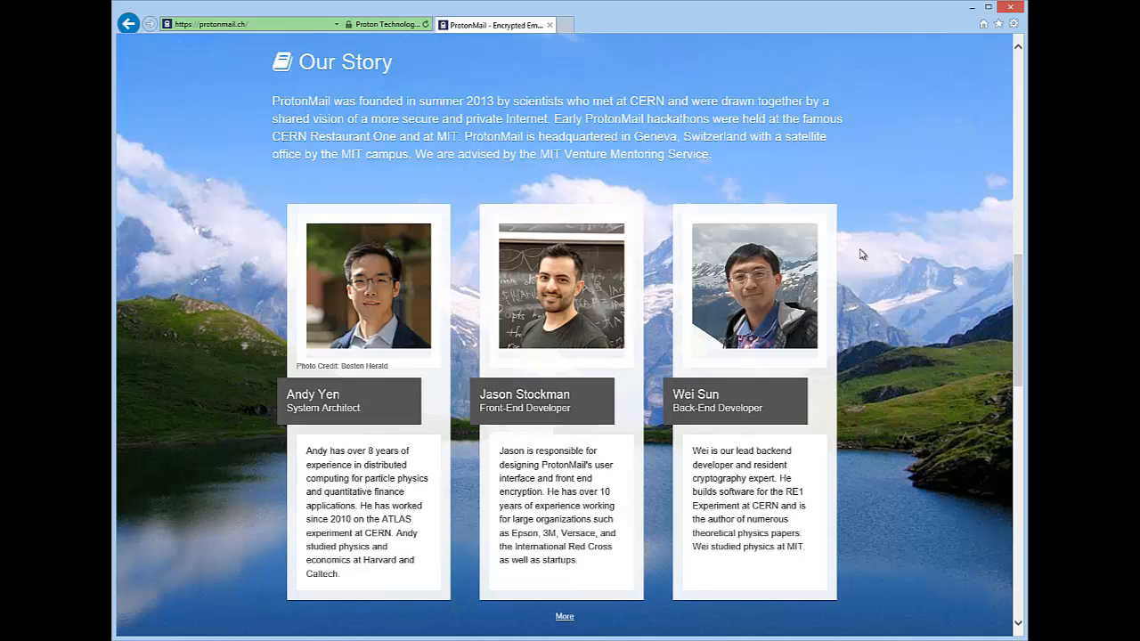
pyautogui.scroll(5, 861, 255)
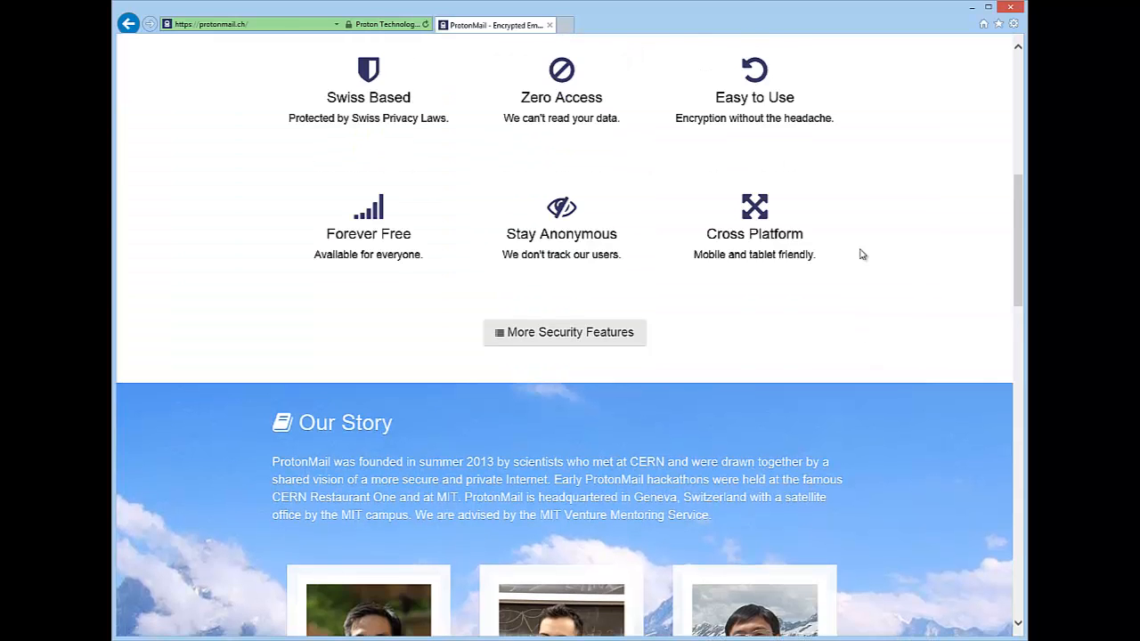
# Open the detailed security features page and read its sections from Swiss jurisdiction and zero access through SSL connections and ease of use.
pyautogui.click(575, 337)
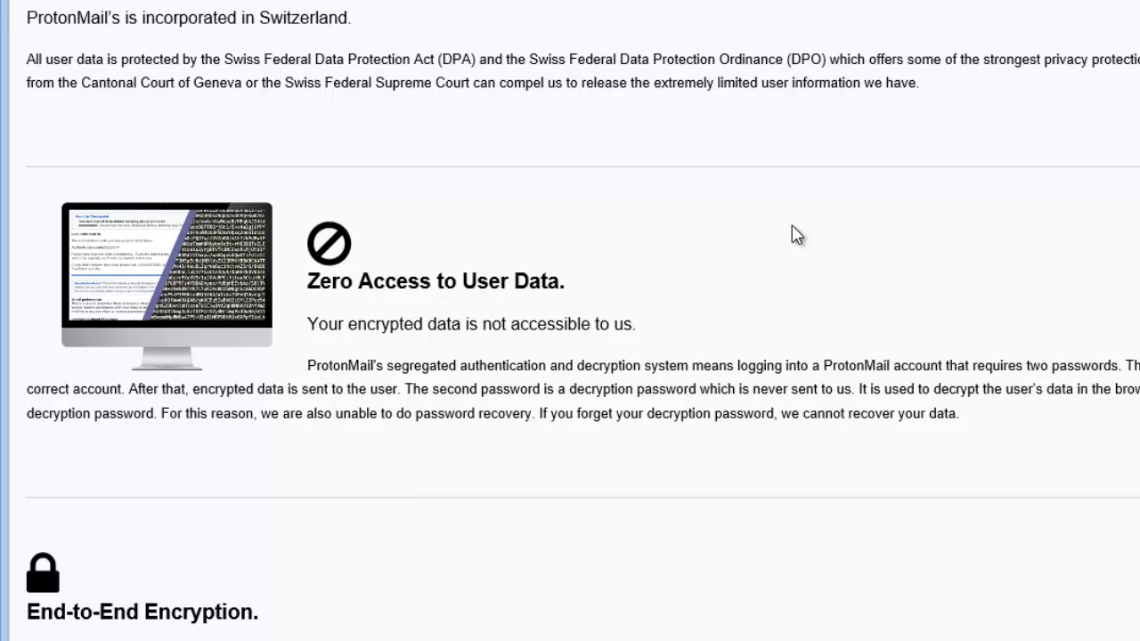
pyautogui.scroll(-5, 795, 234)
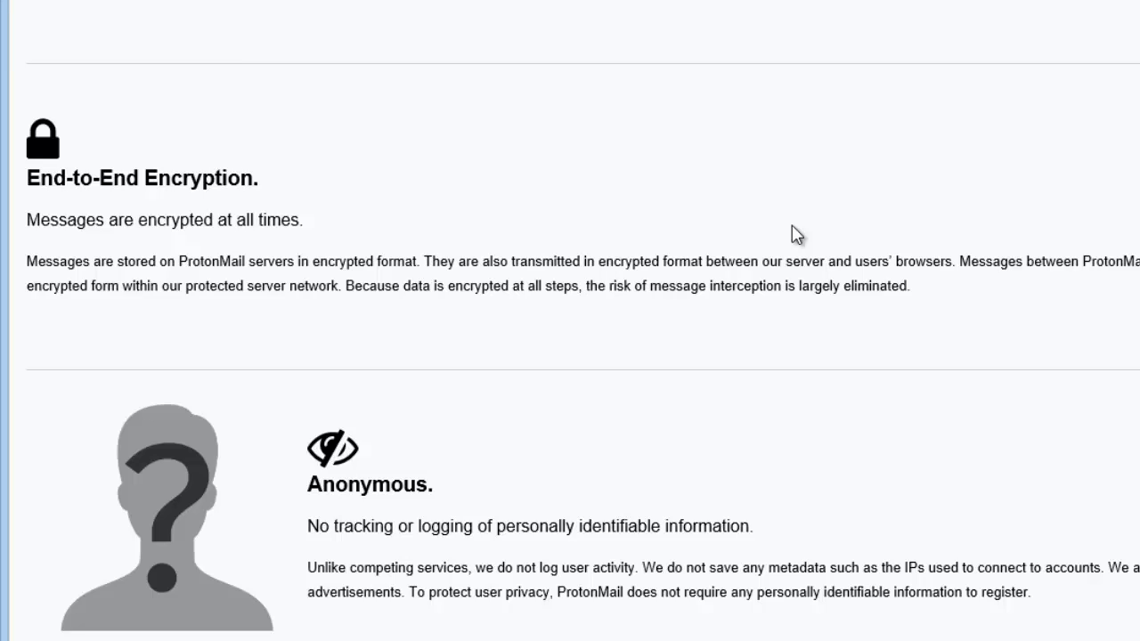
pyautogui.scroll(-3, 795, 235)
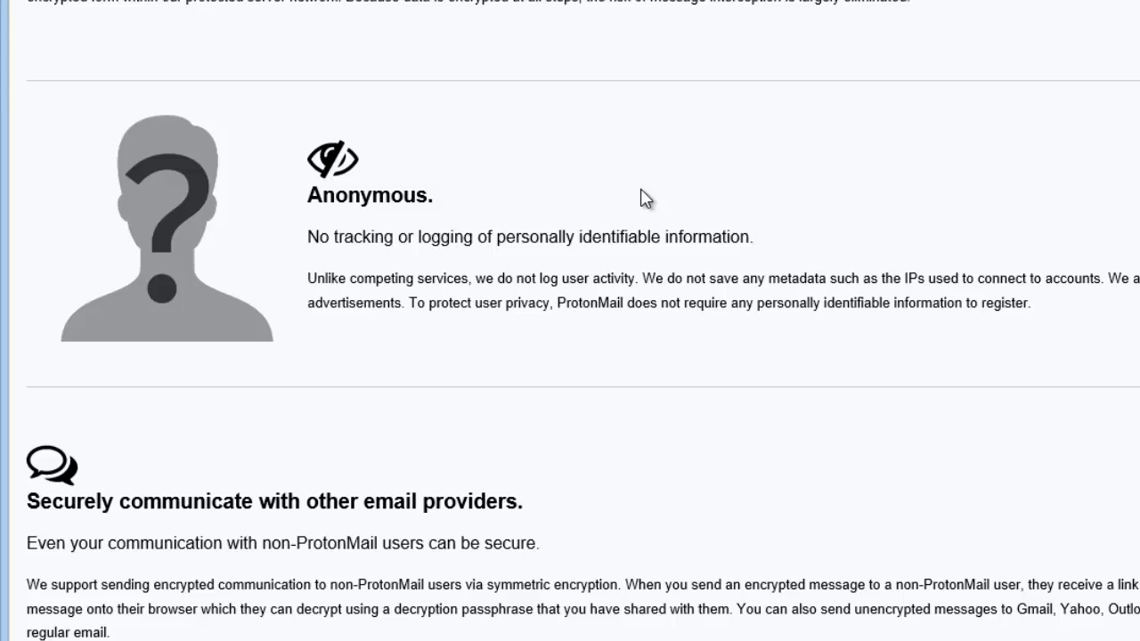
pyautogui.scroll(-3, 644, 198)
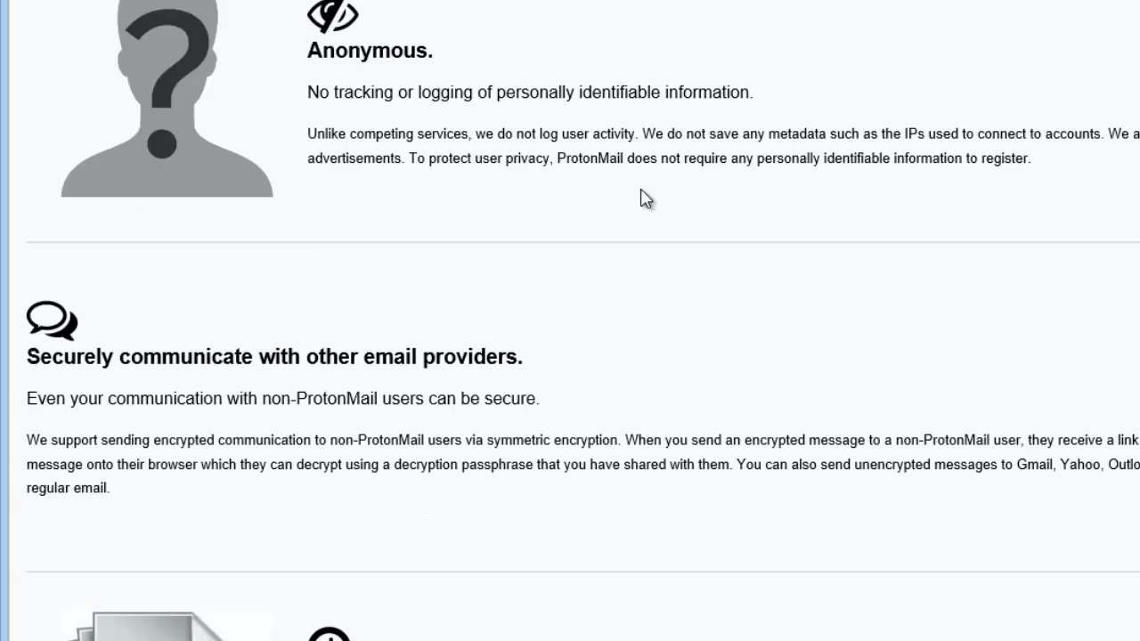
pyautogui.scroll(-2, 645, 197)
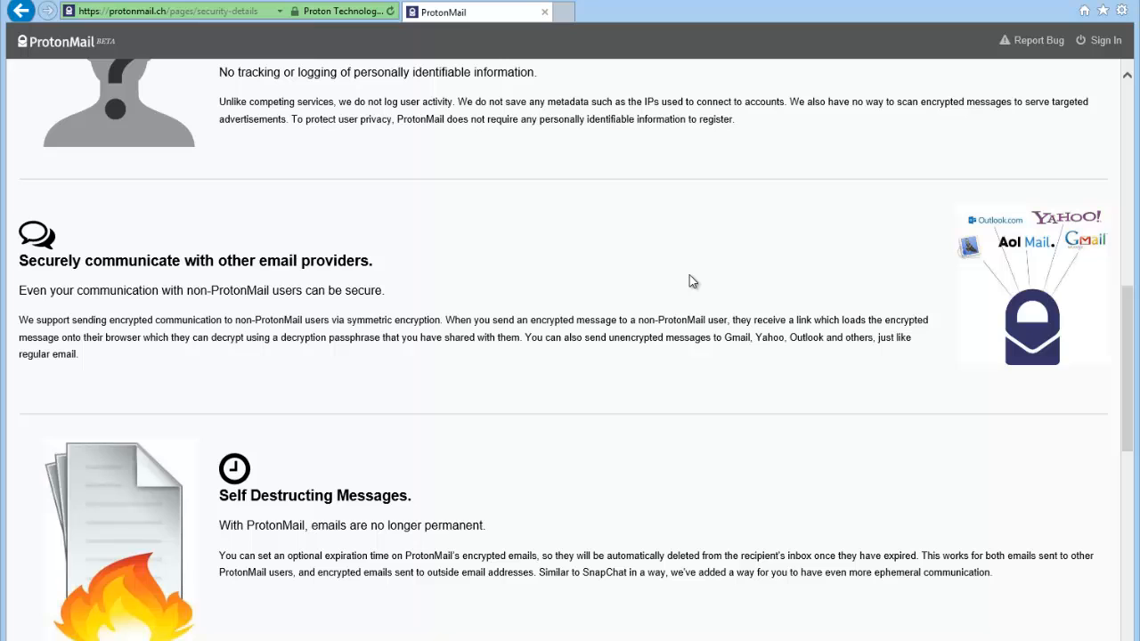
pyautogui.scroll(-3, 692, 282)
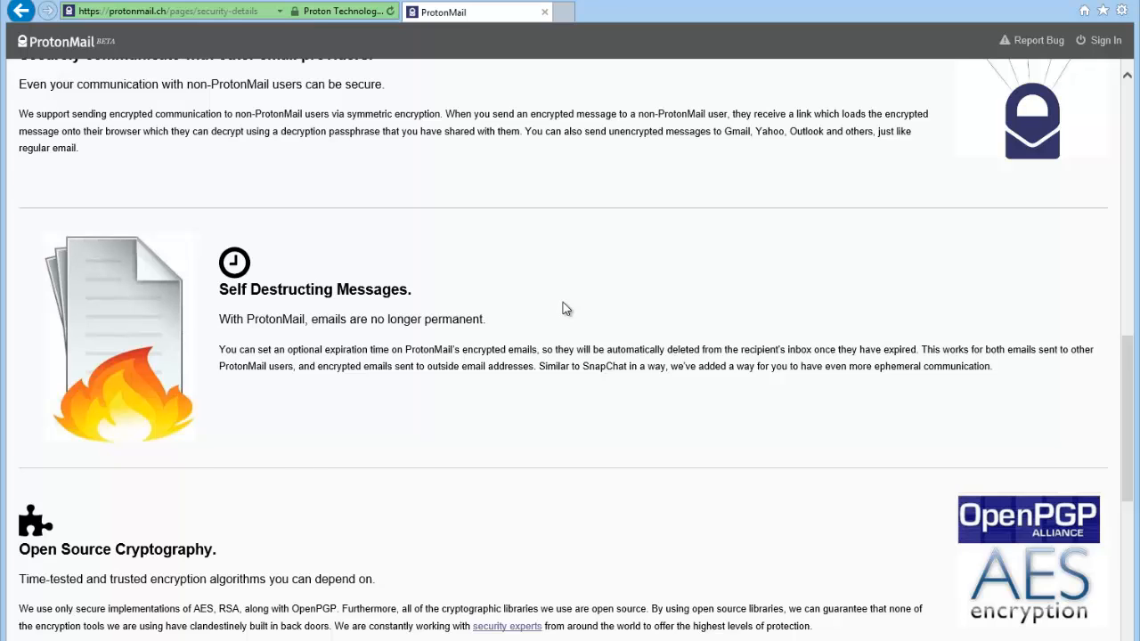
pyautogui.scroll(-2, 563, 309)
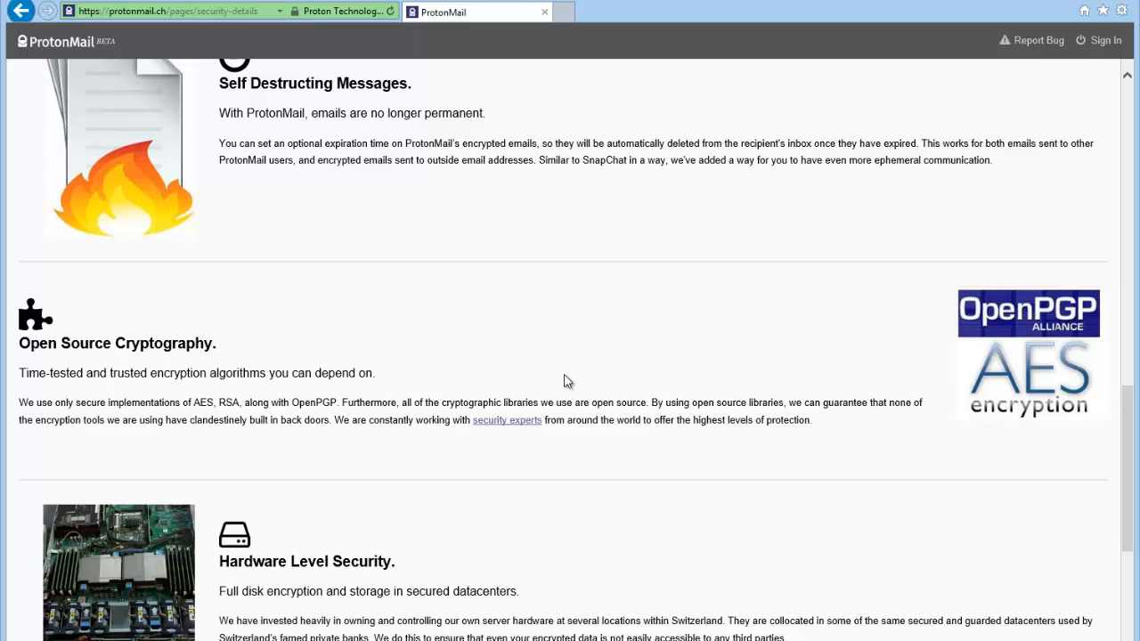
pyautogui.scroll(-3, 532, 468)
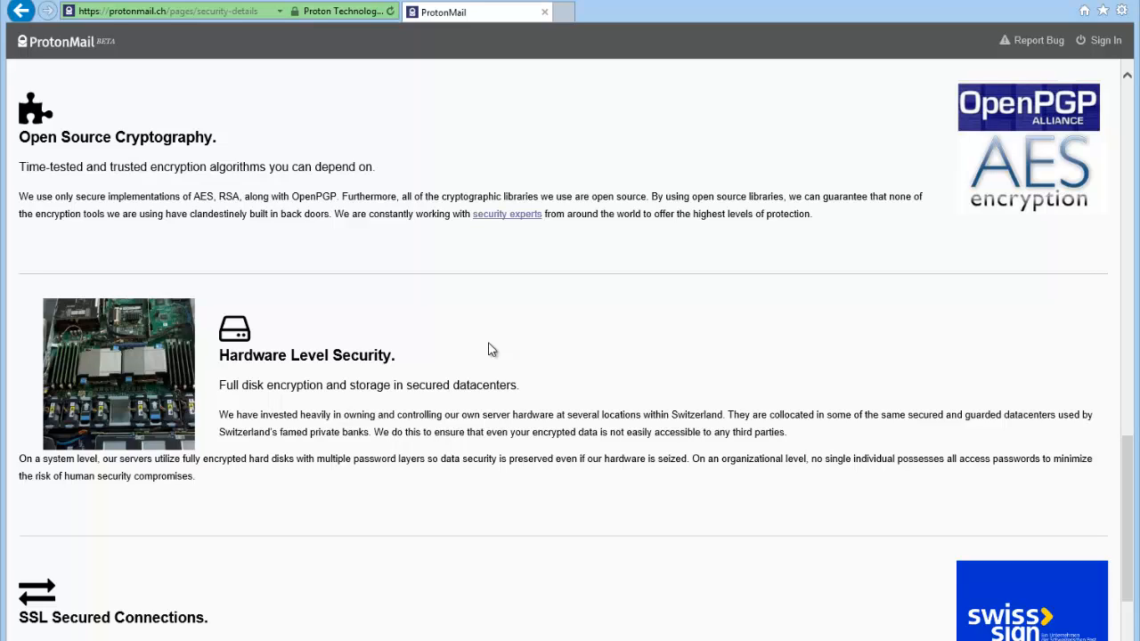
pyautogui.scroll(-3, 488, 349)
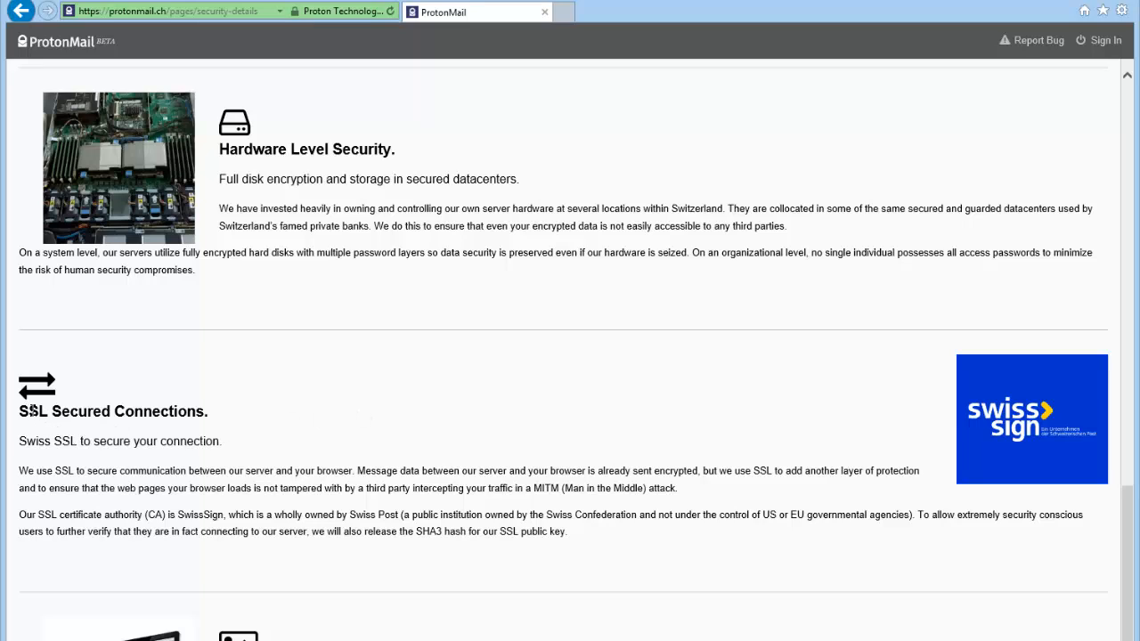
pyautogui.moveTo(19, 410); pyautogui.dragTo(57, 415)
pyautogui.click(278, 413)
pyautogui.scroll(-3, 399, 426)
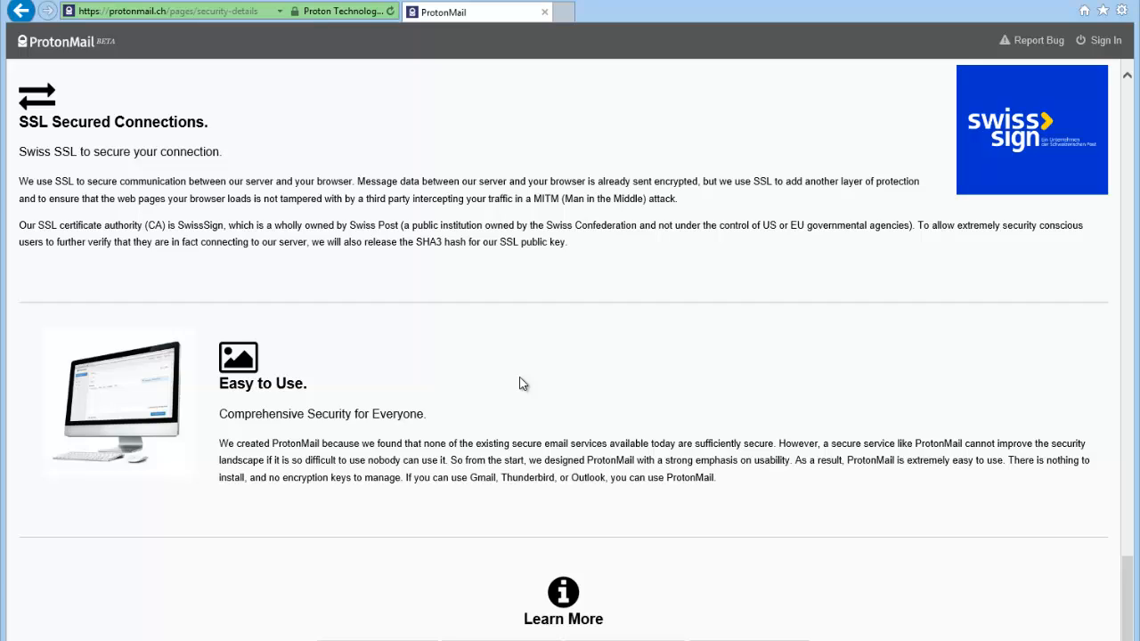
pyautogui.scroll(20, 523, 382)
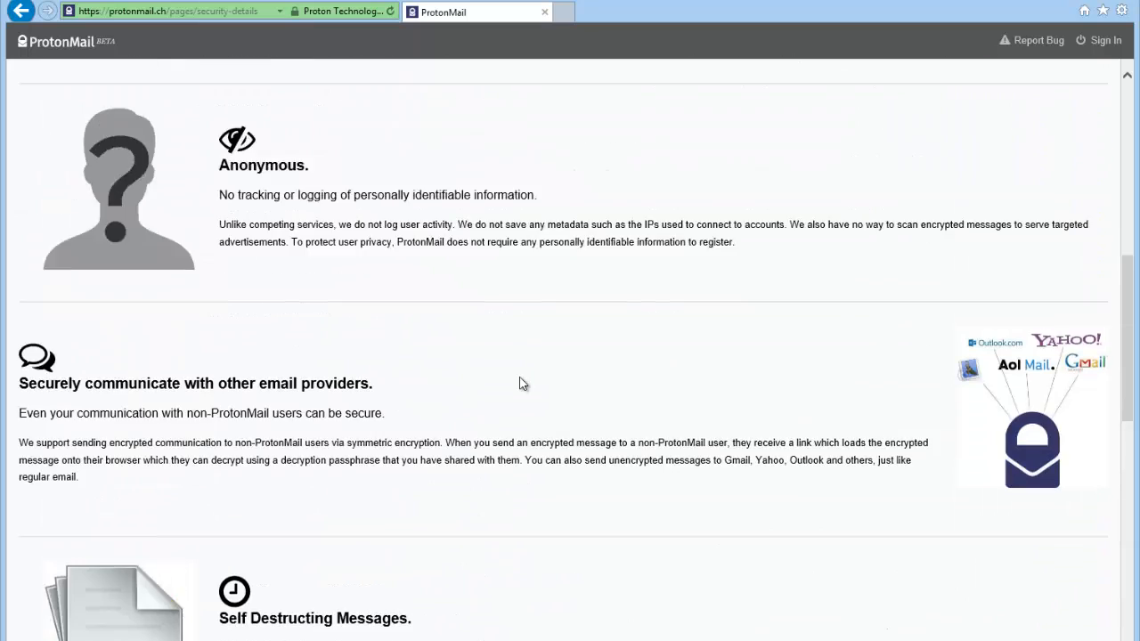
pyautogui.scroll(1, 523, 383)
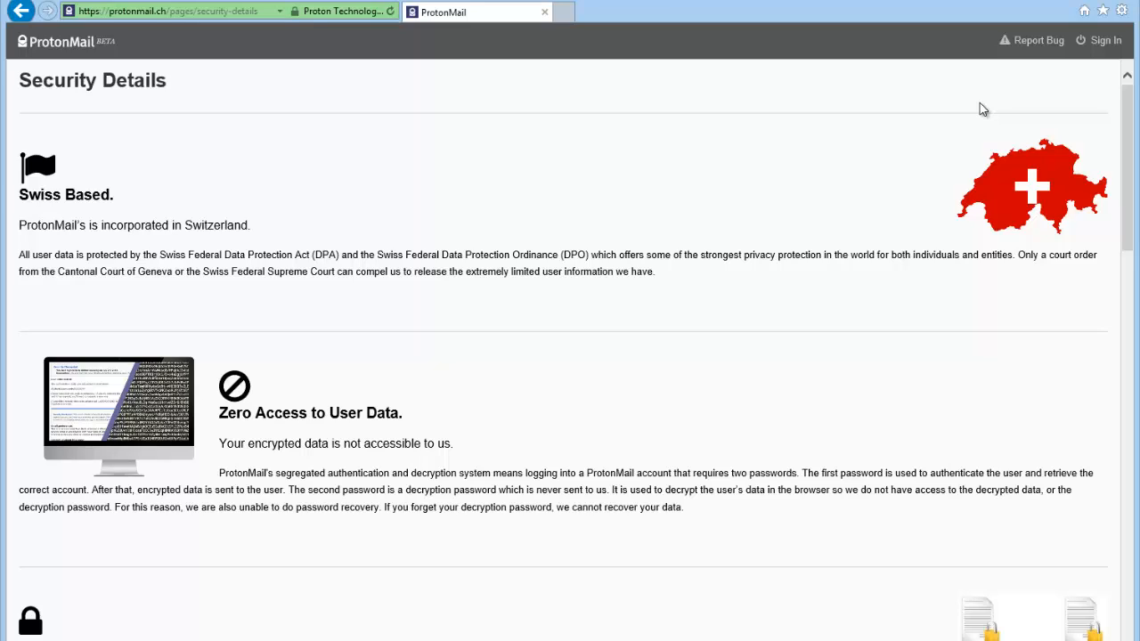
# Sign in to ProtonMail with the account's e-mail address and login password.
pyautogui.click(1105, 41)
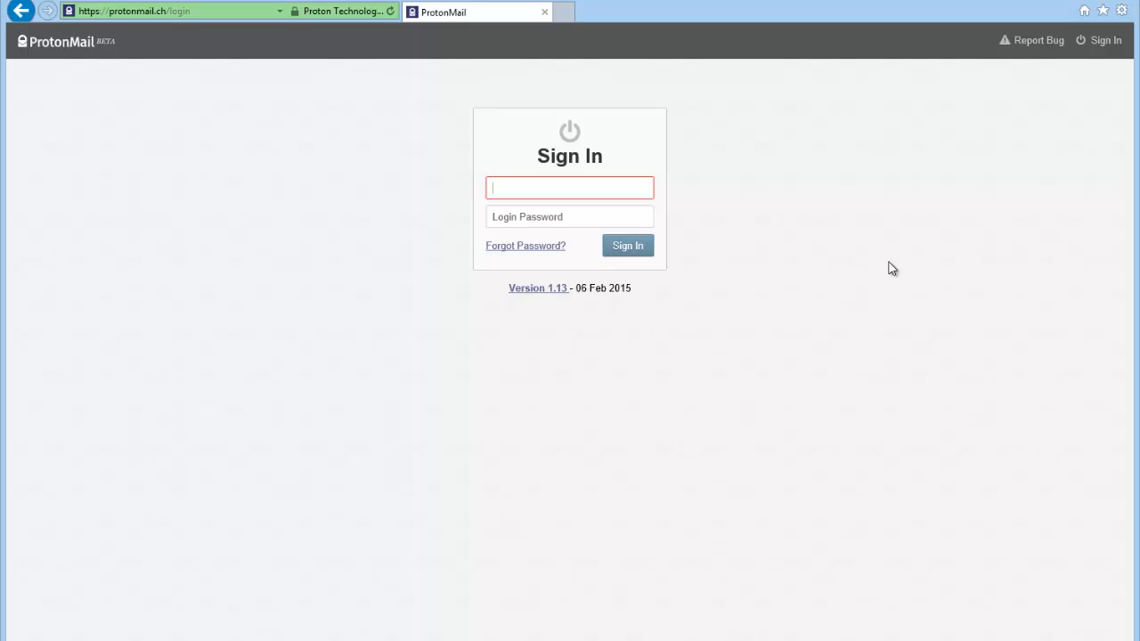
pyautogui.write('•')
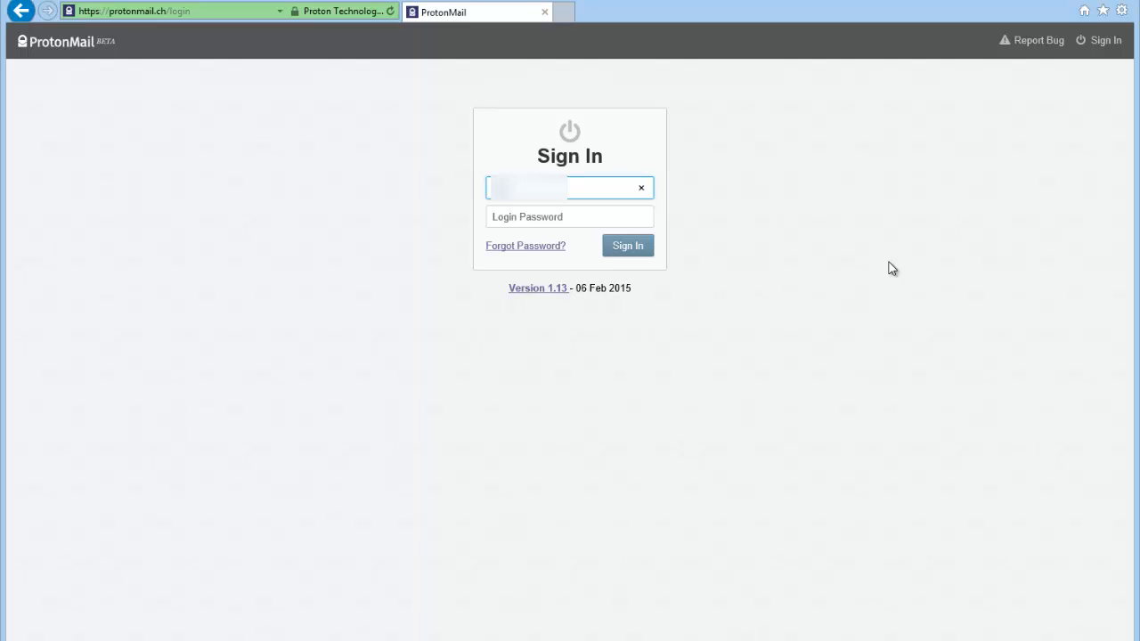
pyautogui.write('•••••')
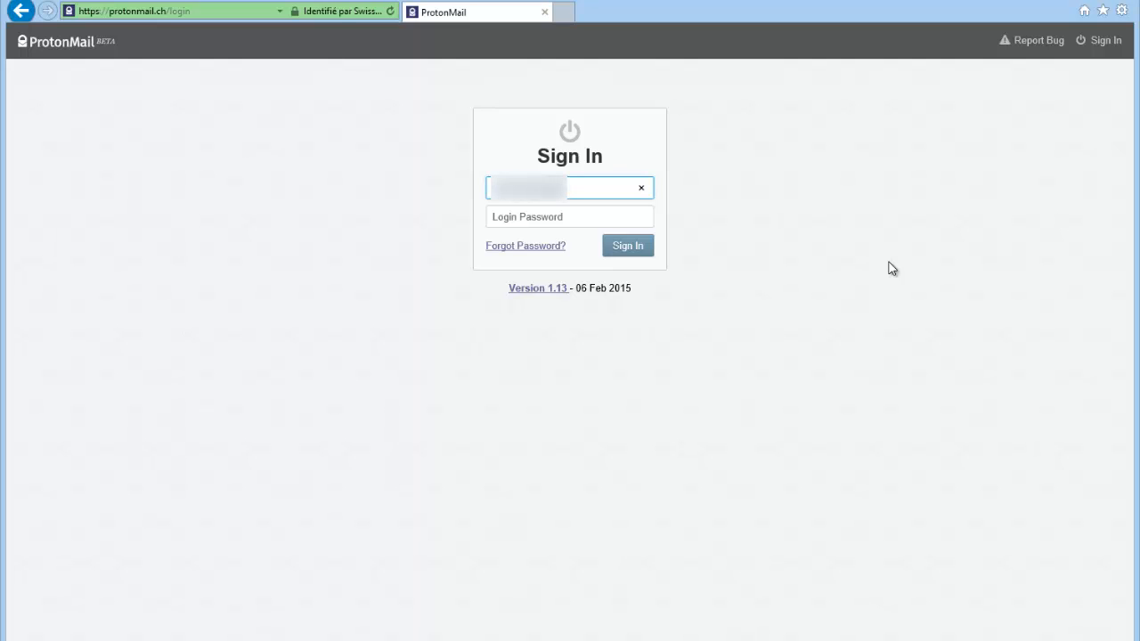
pyautogui.write('@protonmail.ch')
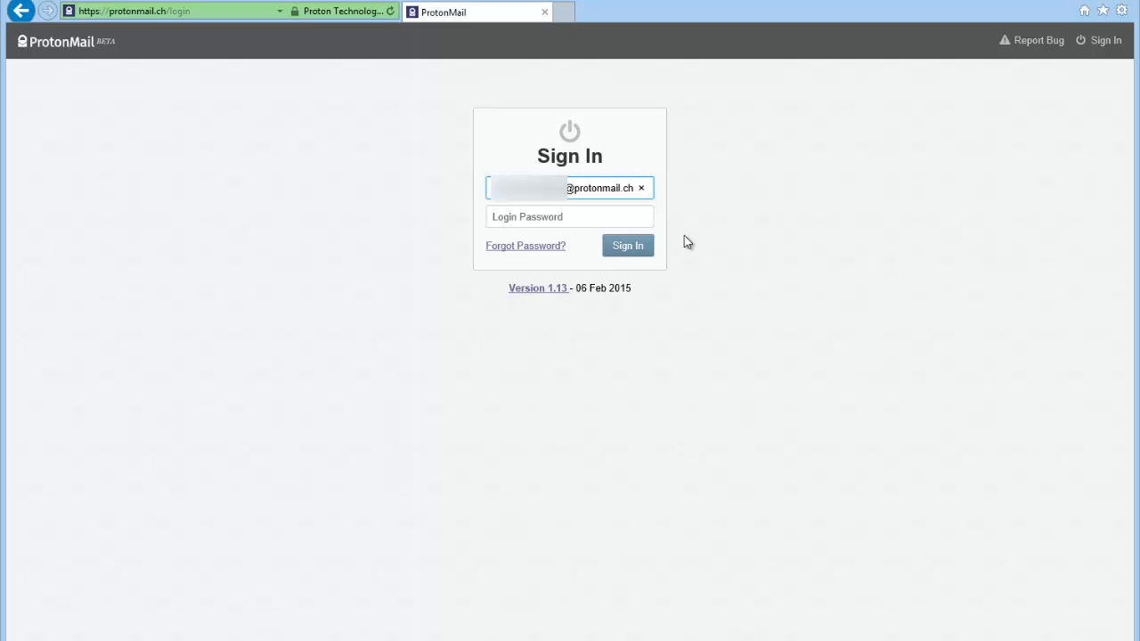
pyautogui.click(639, 217)
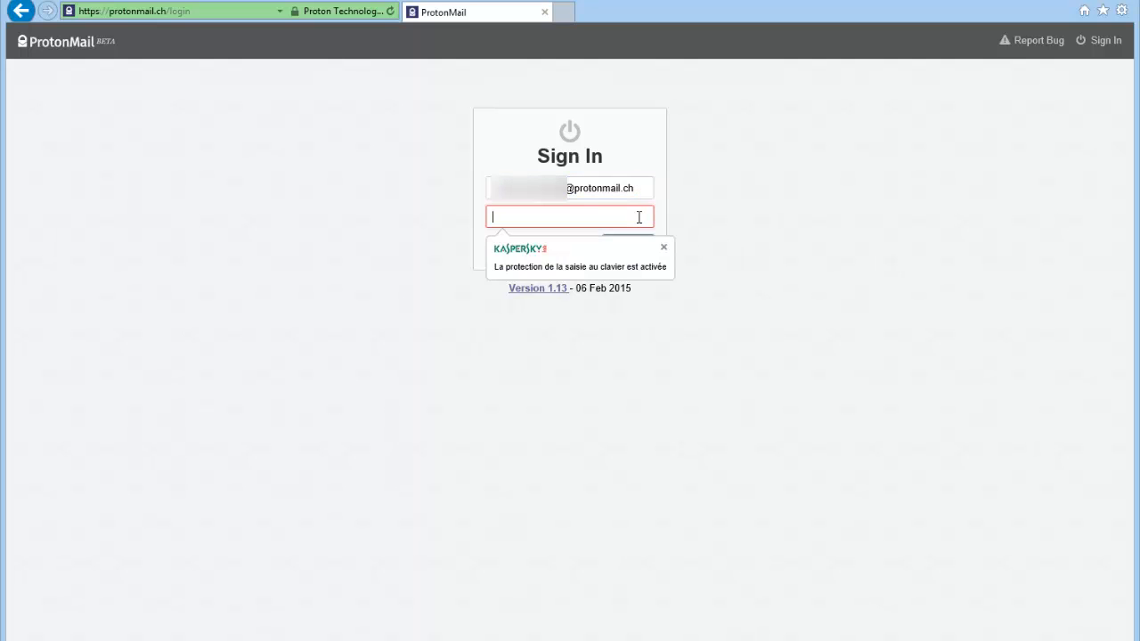
pyautogui.write('***')
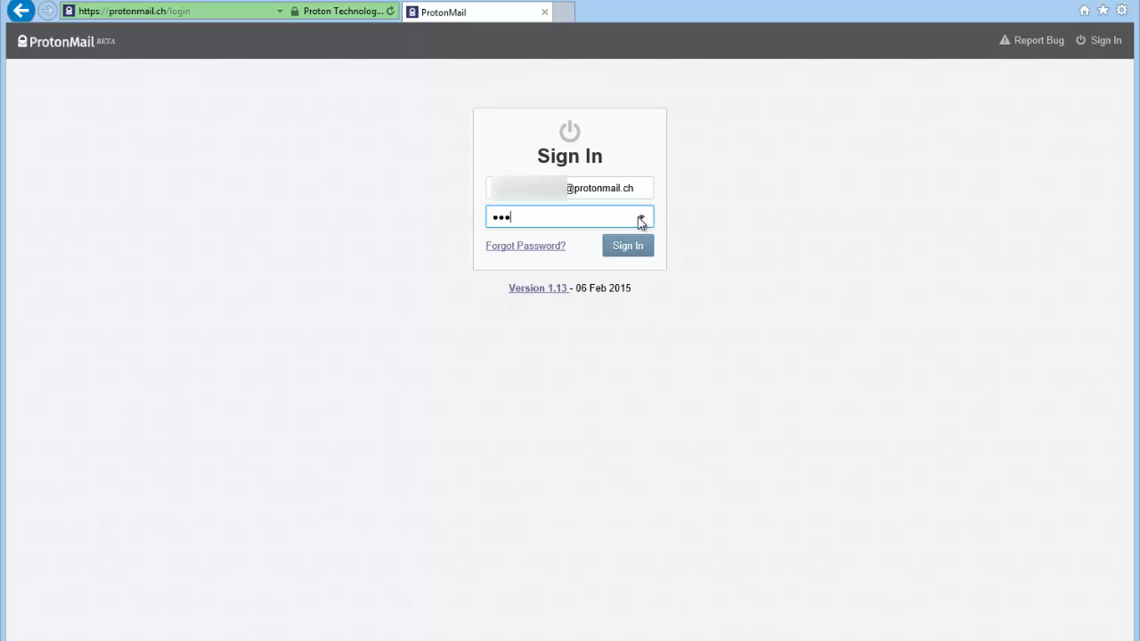
pyautogui.write('************')
pyautogui.click(630, 248)
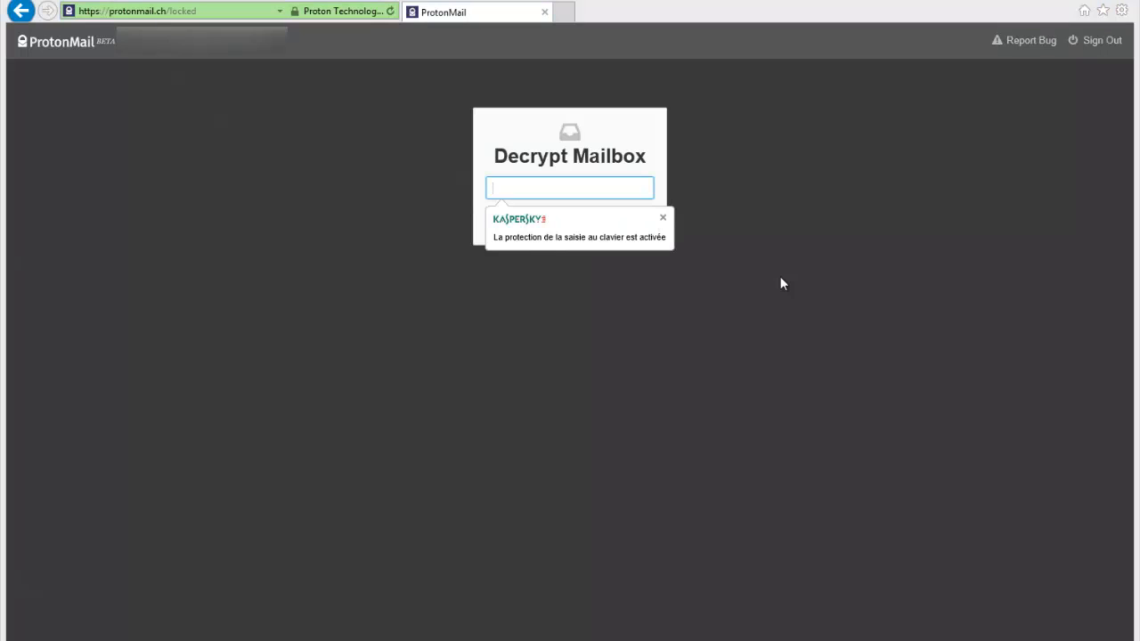
# Dismiss the keyboard protection notice and try to decrypt the mailbox with the mailbox password.
pyautogui.click(664, 219)
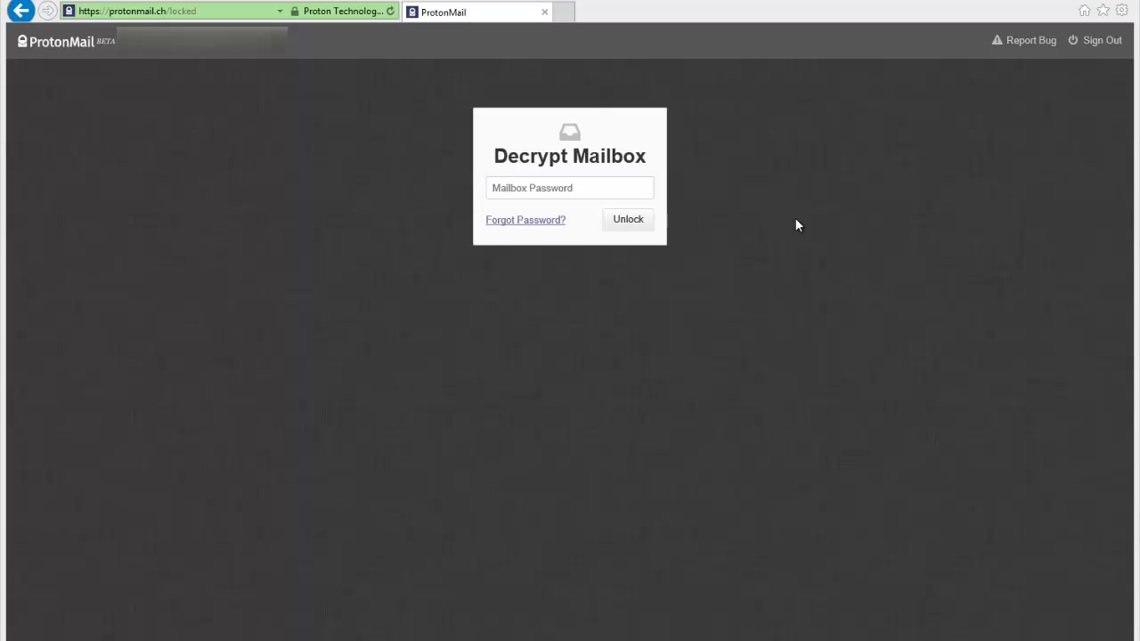
pyautogui.click(613, 186)
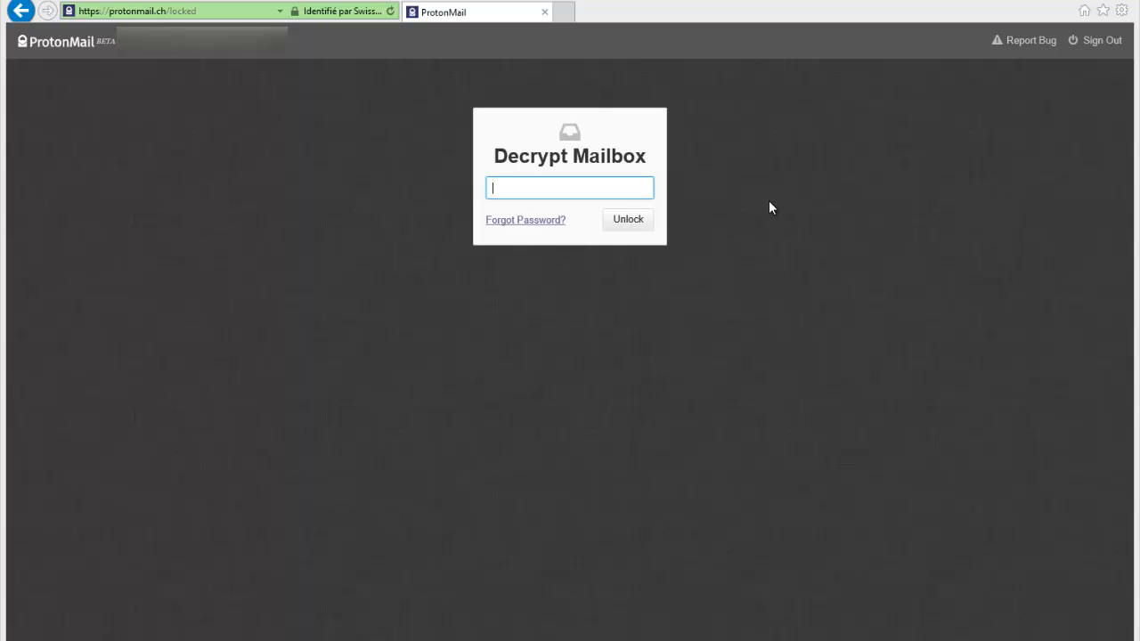
pyautogui.write('***')
pyautogui.press('BackSpace')
pyautogui.press('BackSpace')
pyautogui.press('BackSpace')
pyautogui.write('*********************')
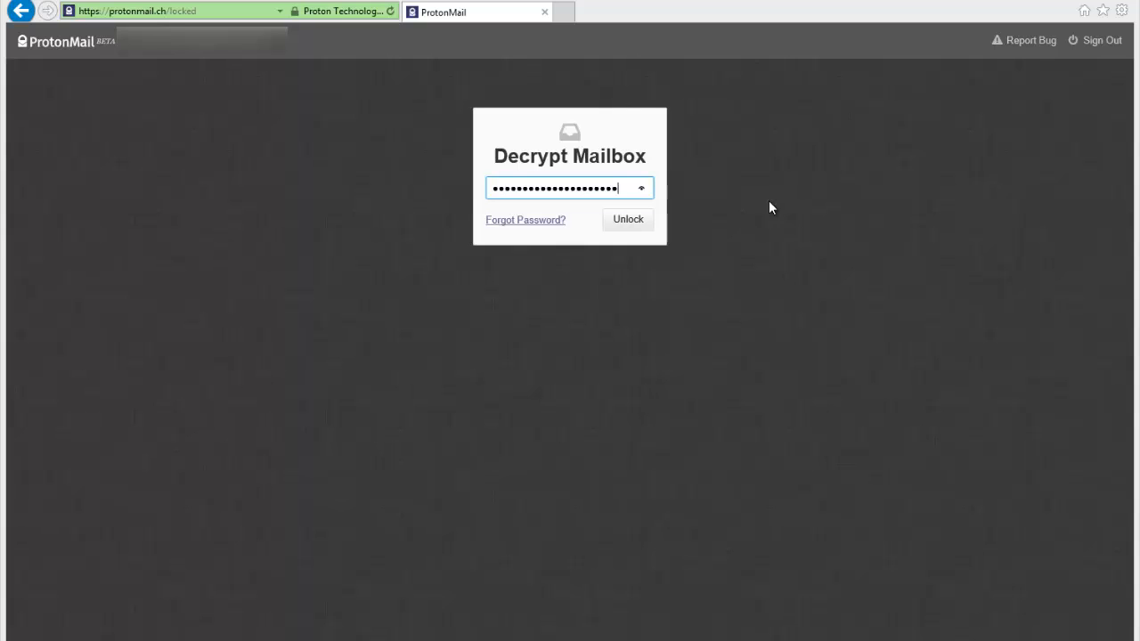
pyautogui.write('*')
pyautogui.click(639, 222)
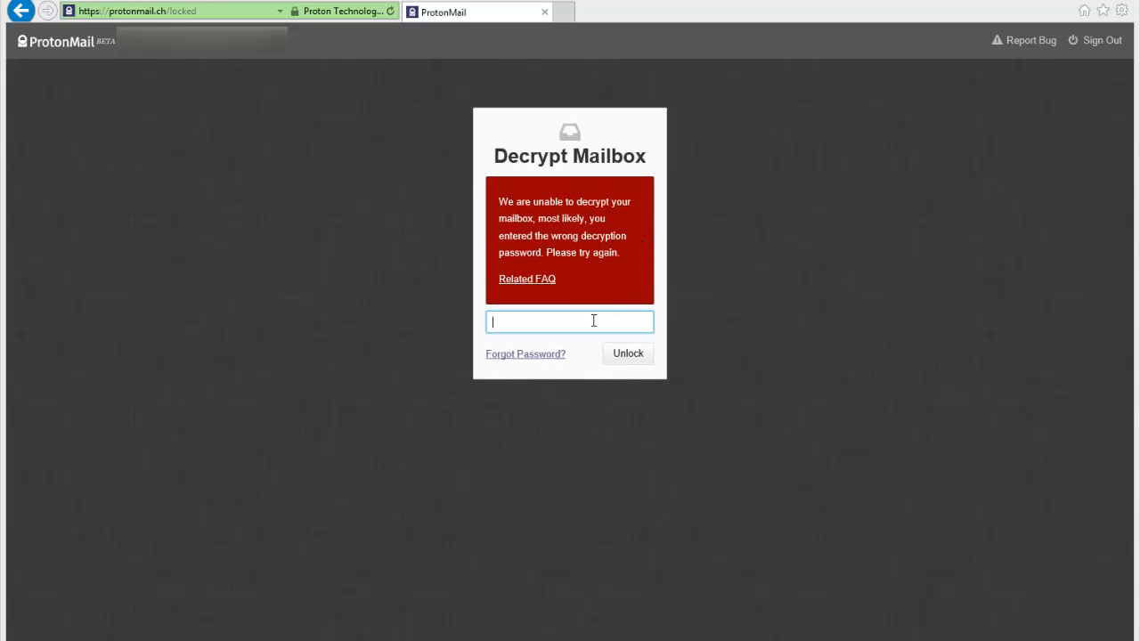
# Re-enter the mailbox password and unlock the mailbox.
pyautogui.write('*********************')
pyautogui.press('Return')
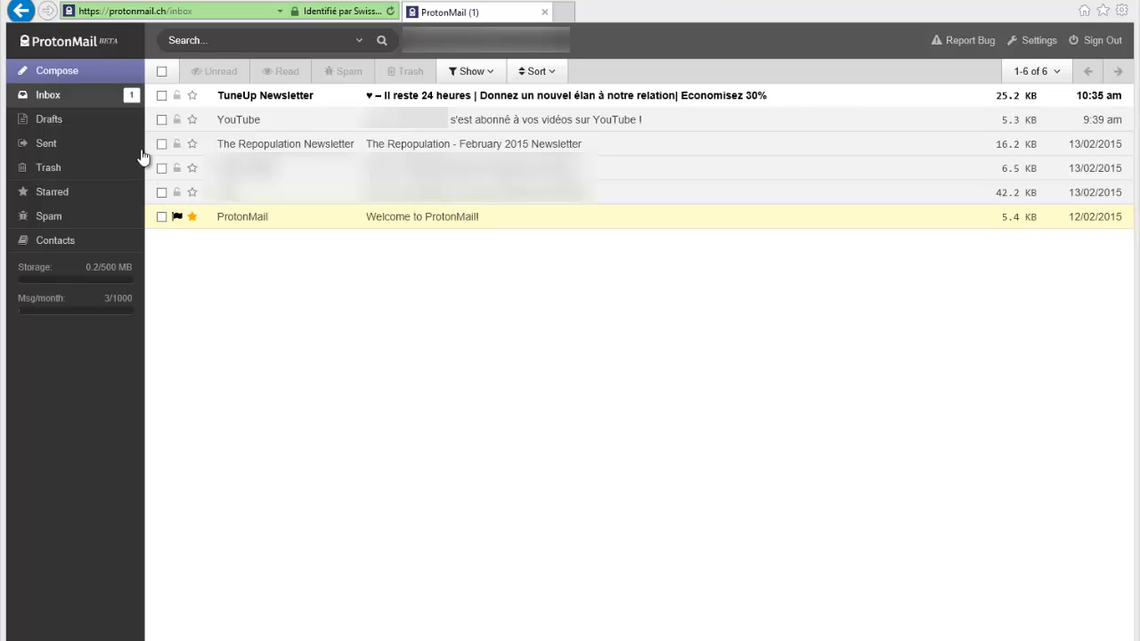
# Start a new e-mail message and place the cursor in its body above the signature.
pyautogui.click(80, 78)
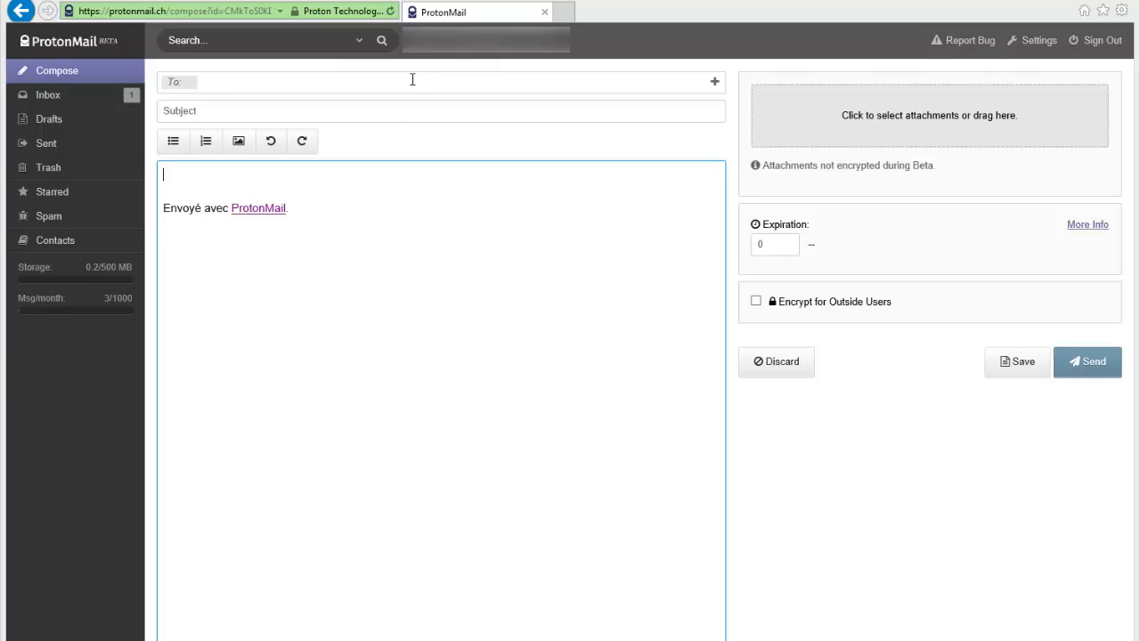
pyautogui.click(394, 114)
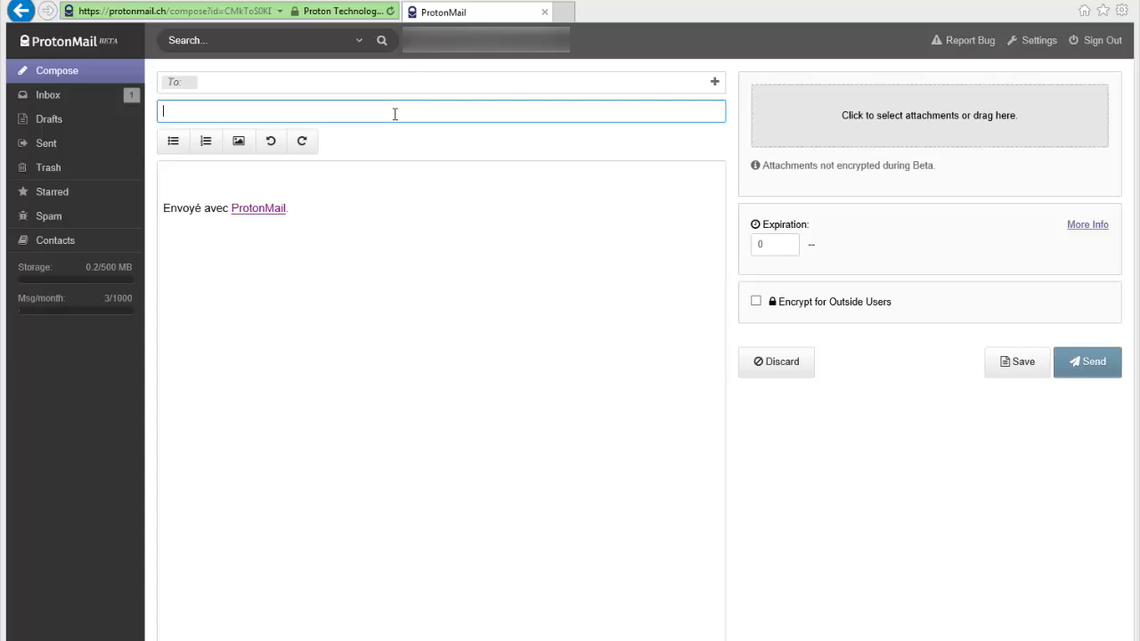
pyautogui.click(381, 181)
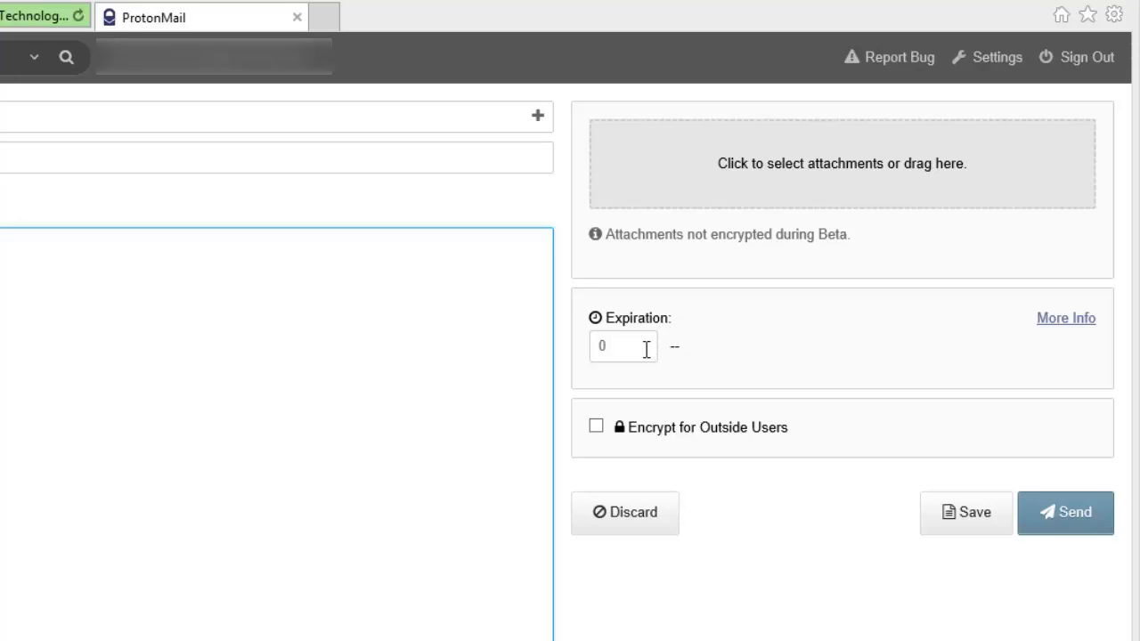
# Try setting the new message's expiration to 3000 hours.
pyautogui.click(593, 347)
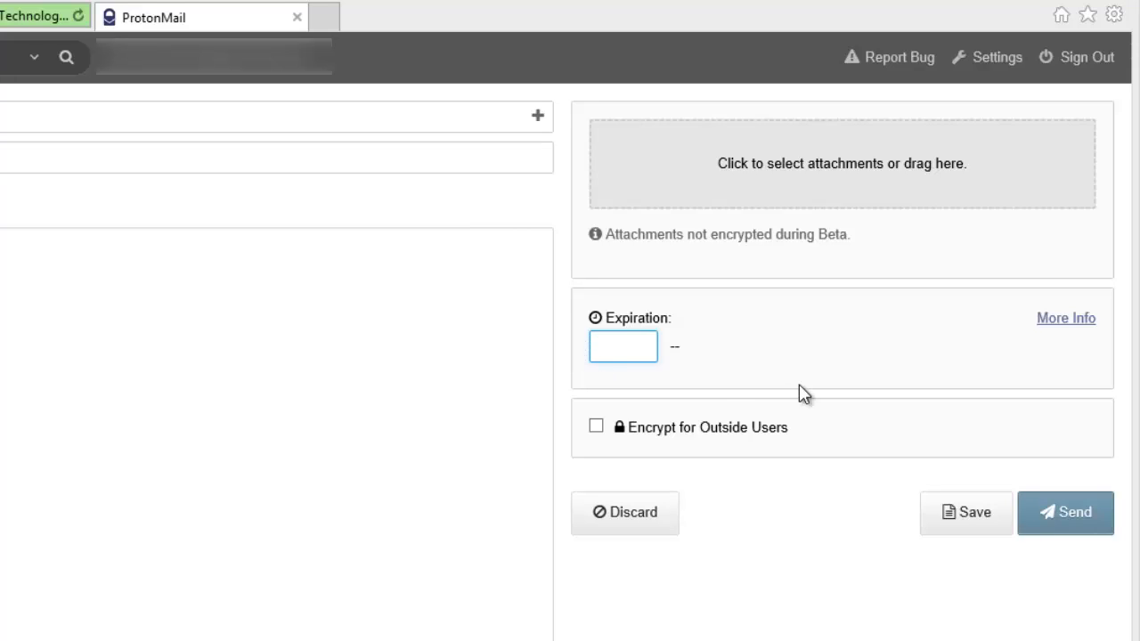
pyautogui.write('12')
pyautogui.press('BackSpace')
pyautogui.press('BackSpace')
pyautogui.write('3000')
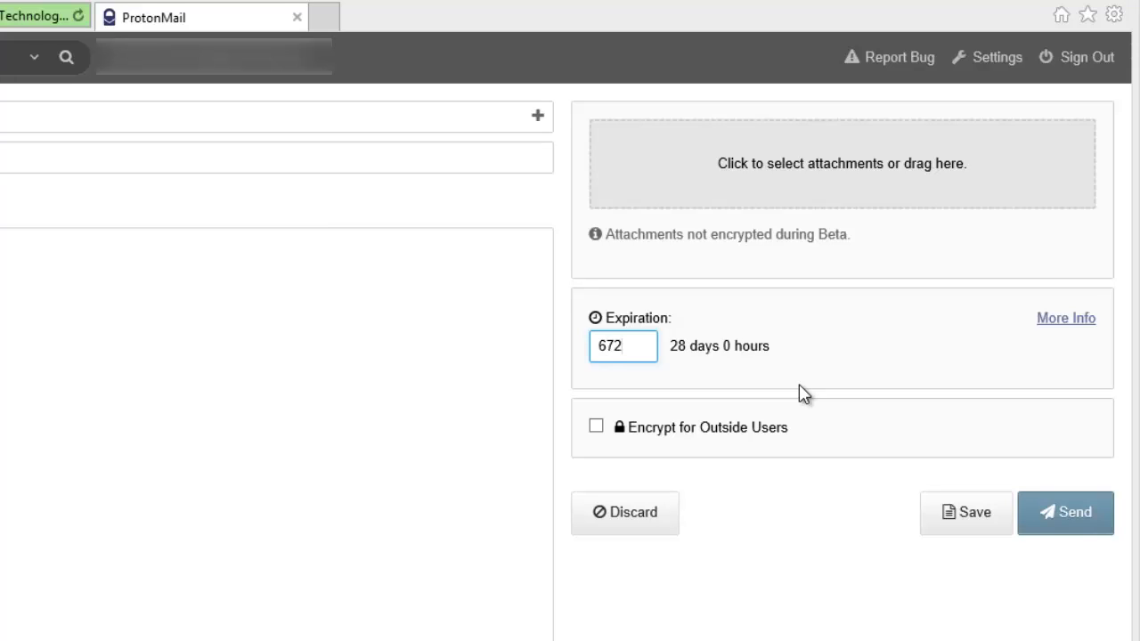
# Set the message's expiration to 12 hours and show the additional information about expiration rules.
pyautogui.press('BackSpace')
pyautogui.press('BackSpace')
pyautogui.press('BackSpace')
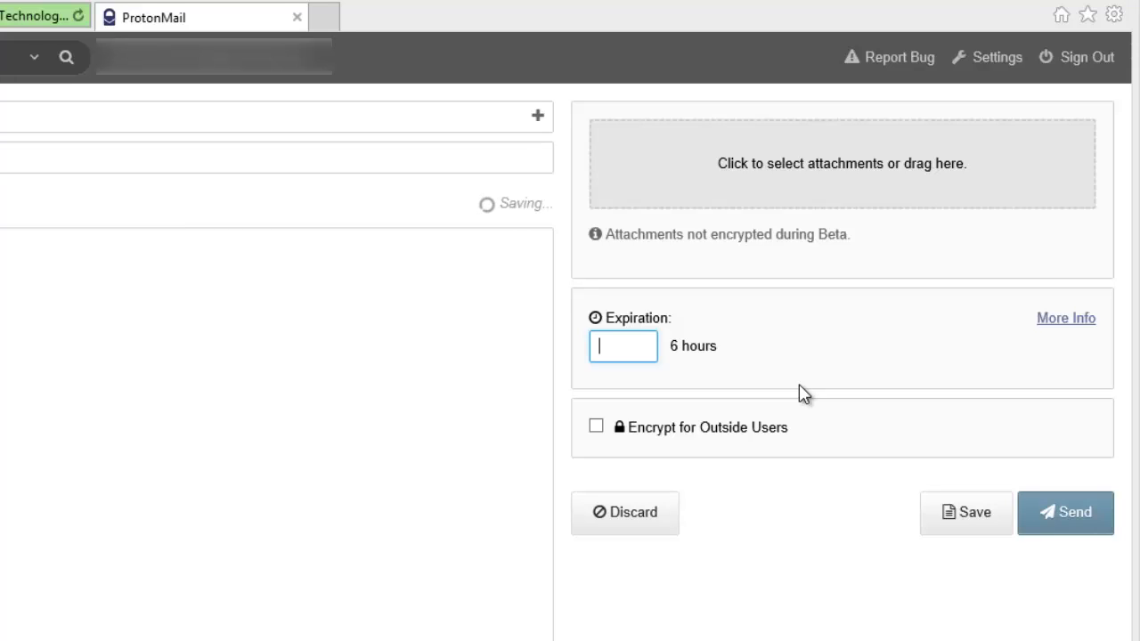
pyautogui.write('12')
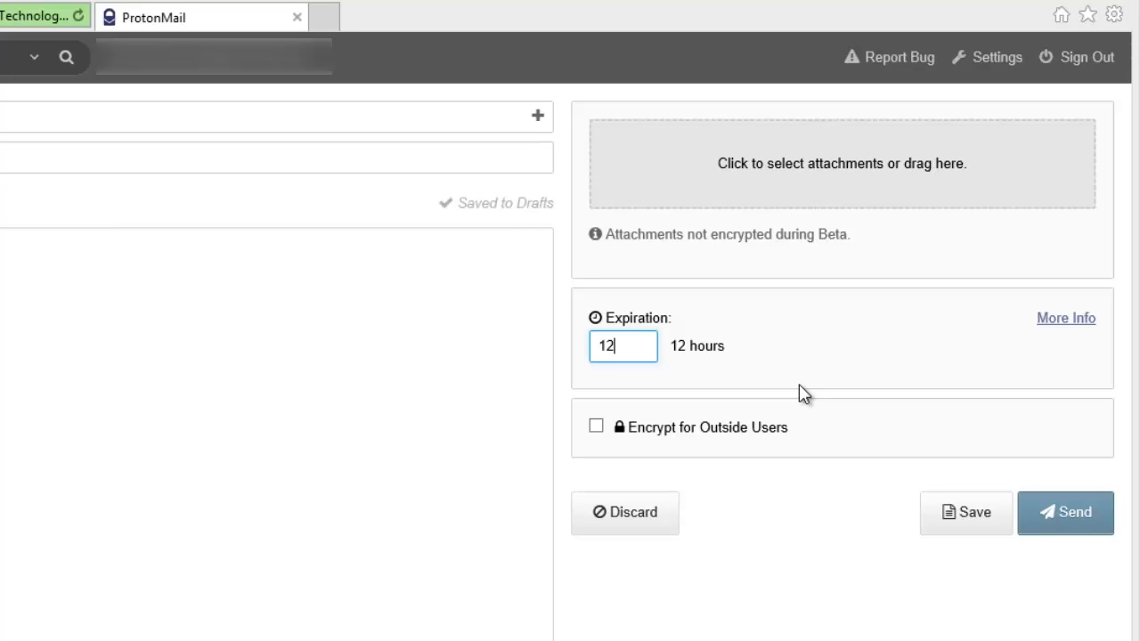
pyautogui.click(1061, 326)
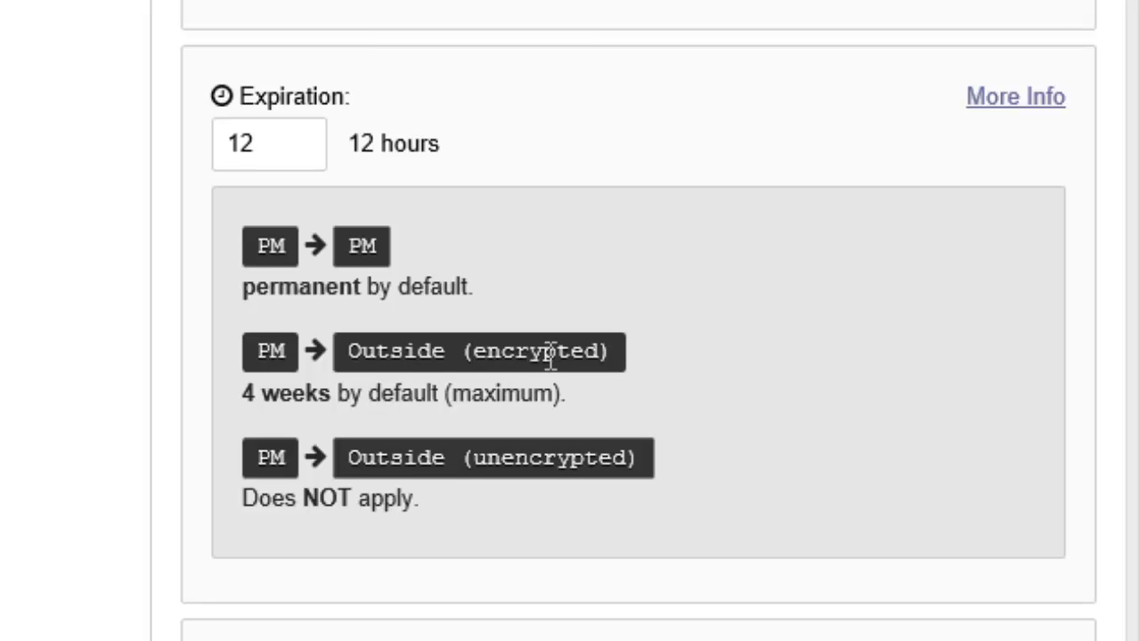
# Review the expiration rules for outside recipients and highlight the note on unencrypted outside messages.
pyautogui.scroll(-2, 549, 351)
pyautogui.scroll(-1, 550, 165)
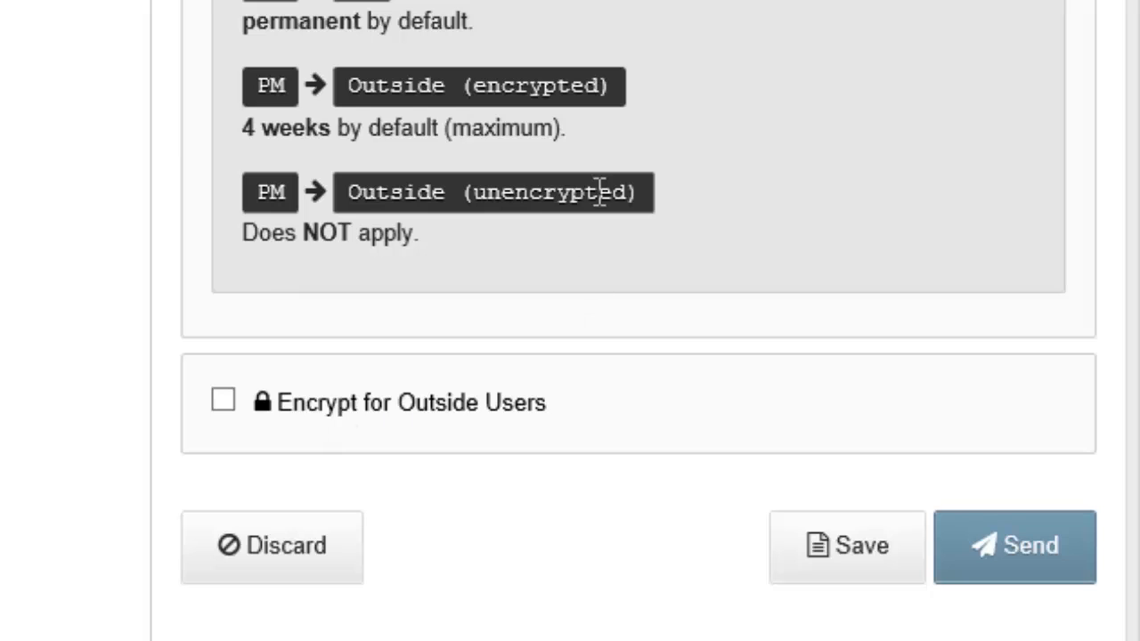
pyautogui.scroll(3, 542, 162)
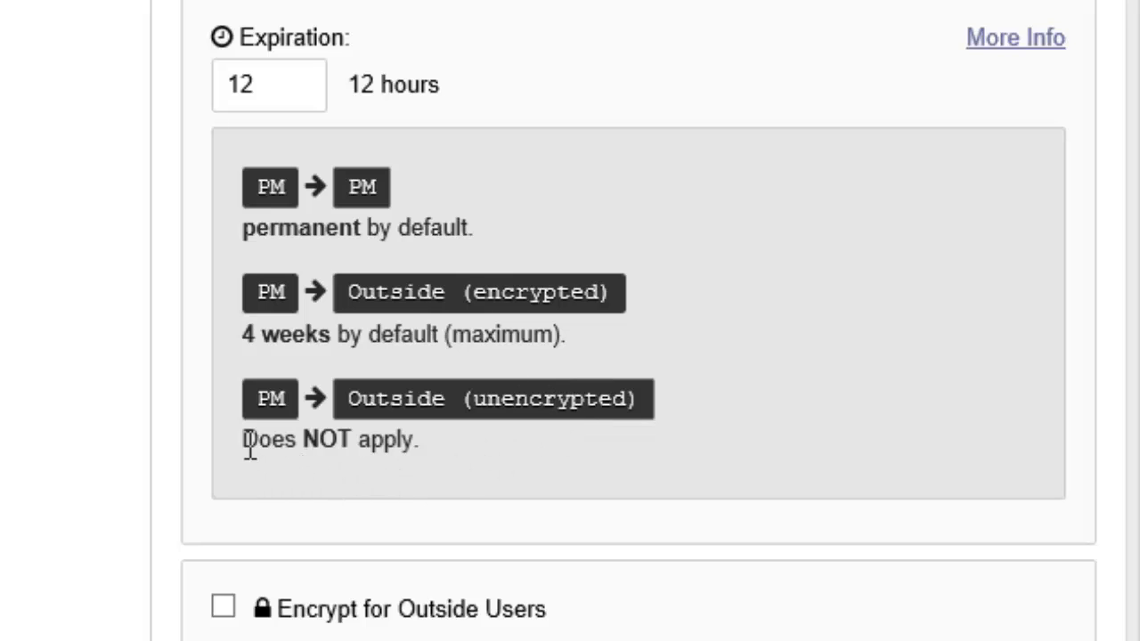
pyautogui.moveTo(243, 440); pyautogui.dragTo(423, 439)
pyautogui.click(481, 457)
pyautogui.scroll(-6, 455, 448)
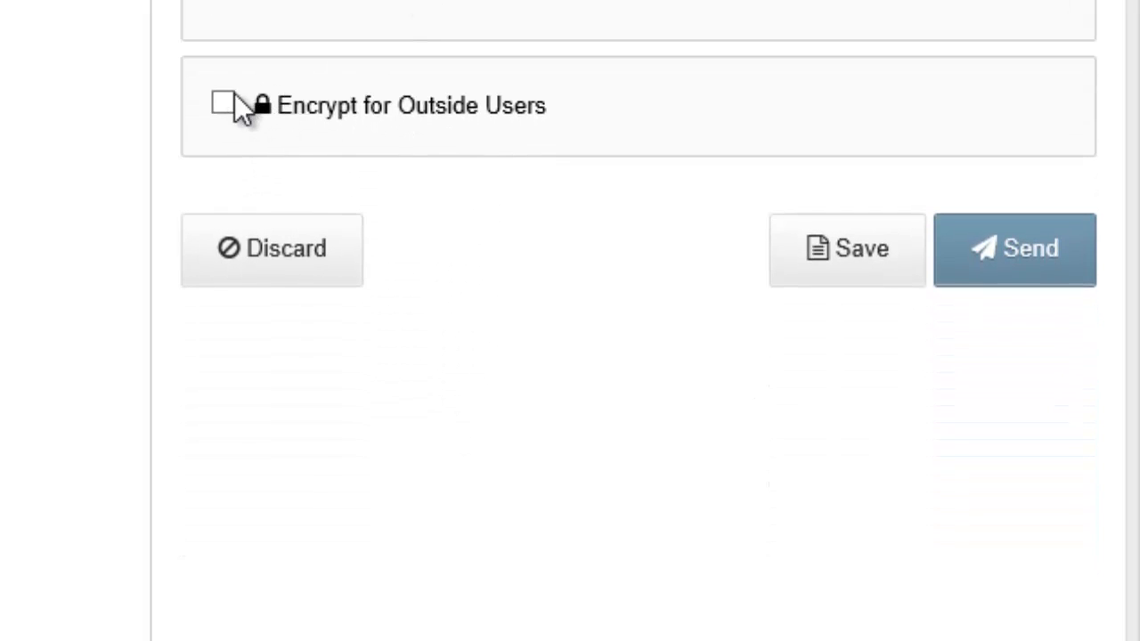
# Enable Encrypt for Outside Users and go through the message password, confirmation and hint fields, leaving them empty.
pyautogui.click(223, 105)
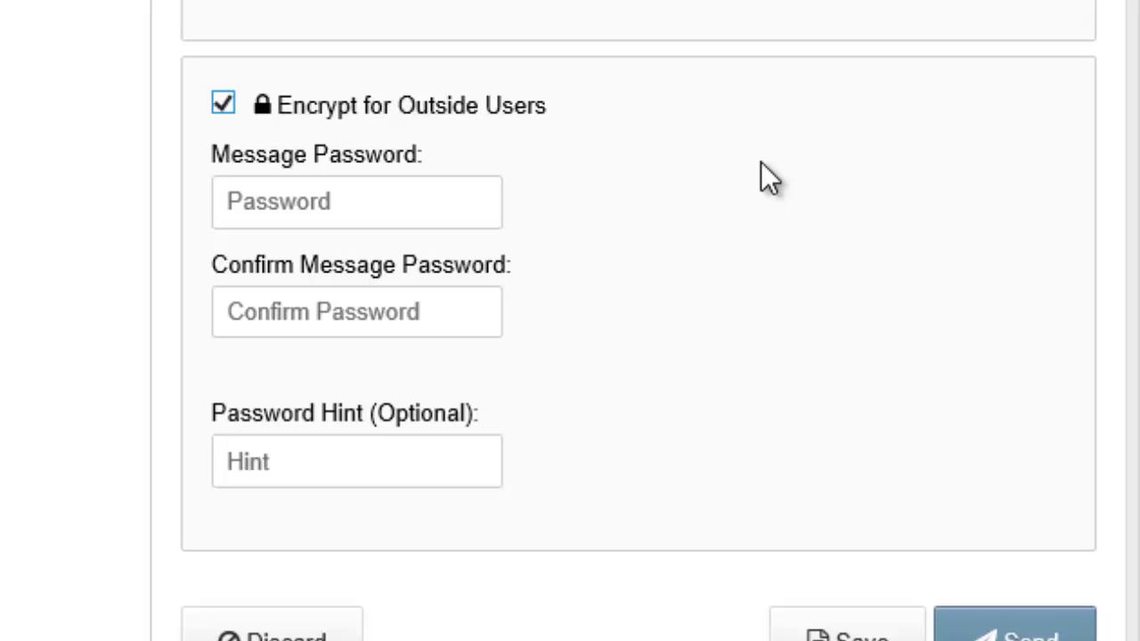
pyautogui.click(456, 222)
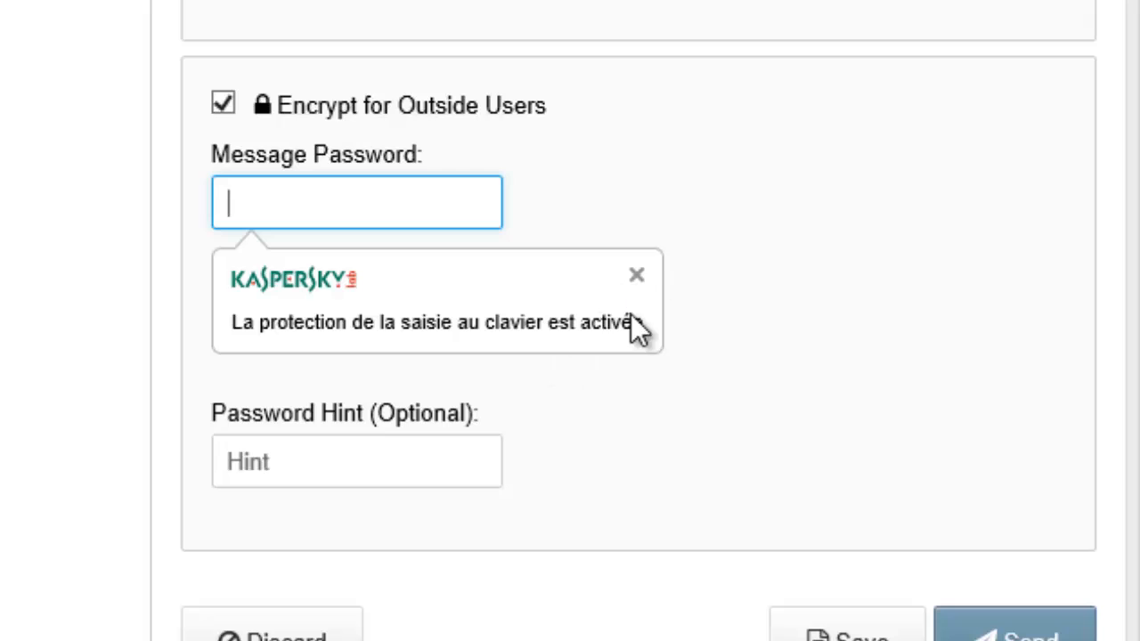
pyautogui.click(637, 276)
pyautogui.click(456, 319)
pyautogui.click(427, 210)
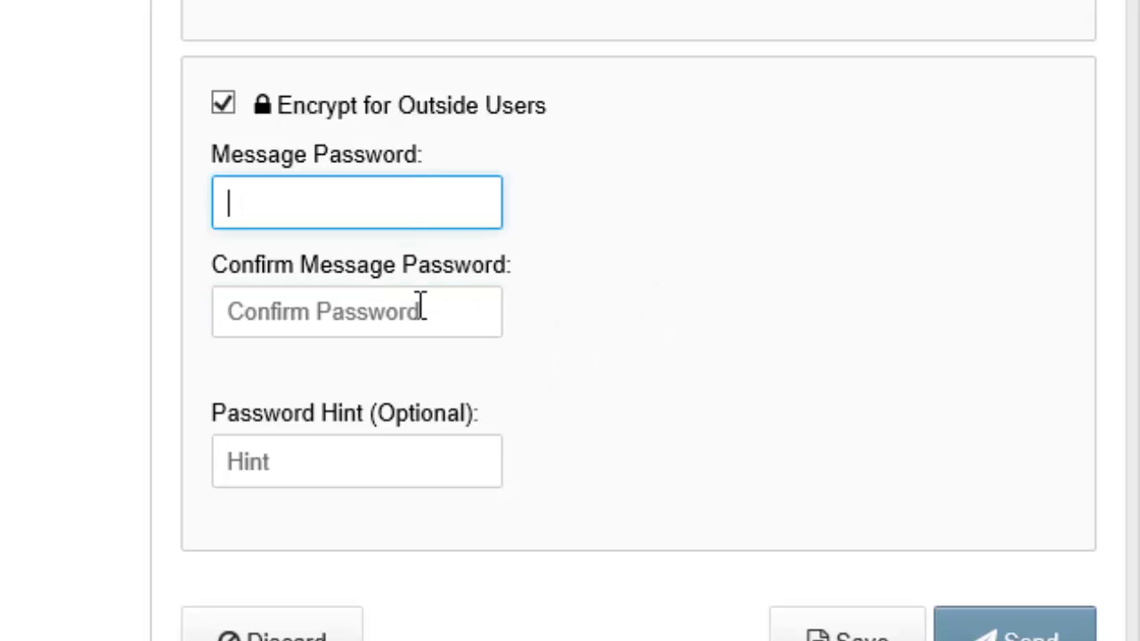
pyautogui.click(420, 312)
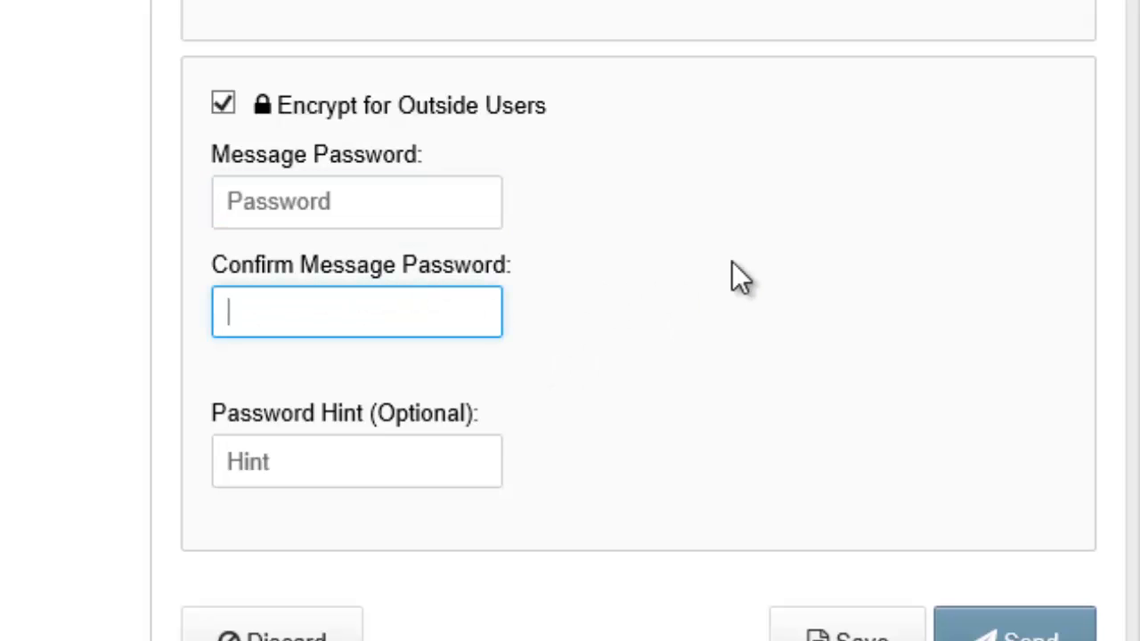
pyautogui.click(686, 298)
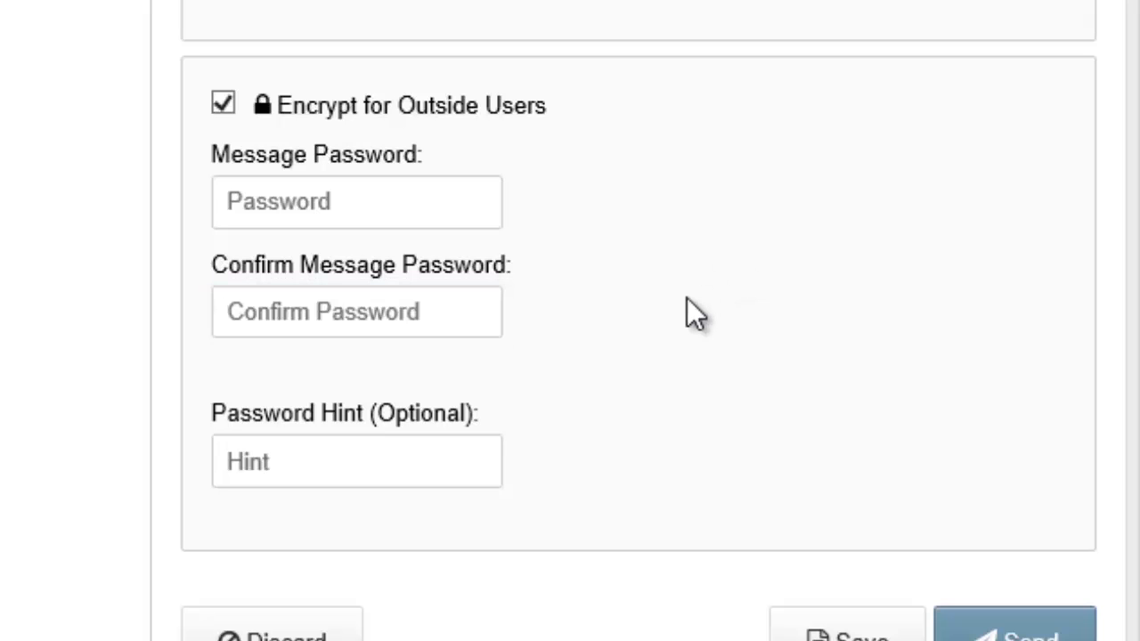
pyautogui.click(378, 460)
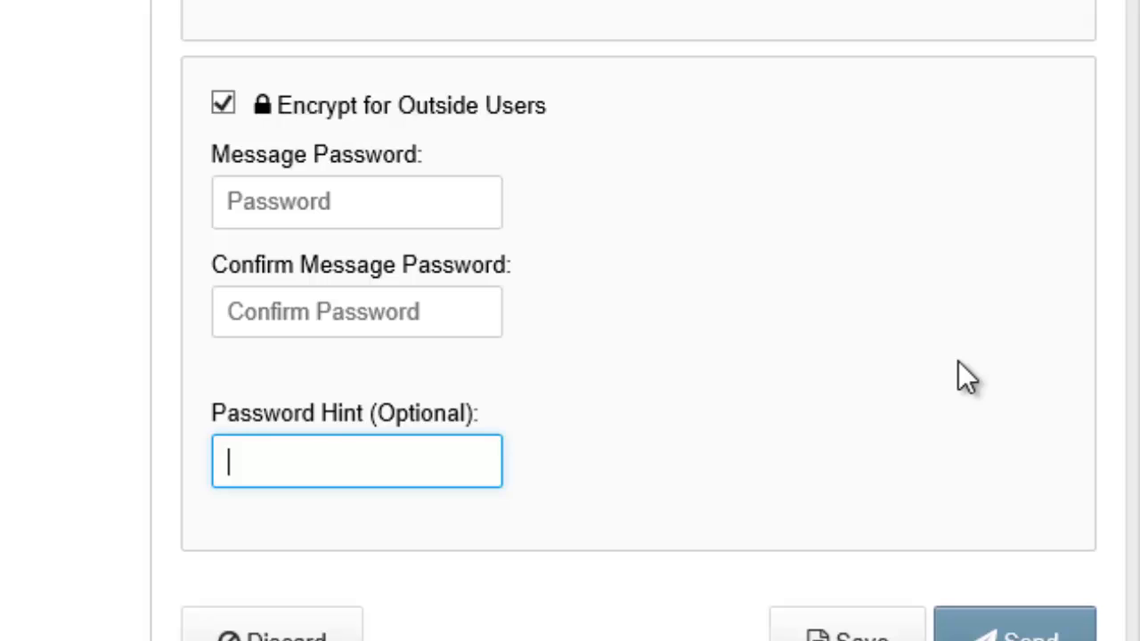
pyautogui.scroll(-2, 958, 361)
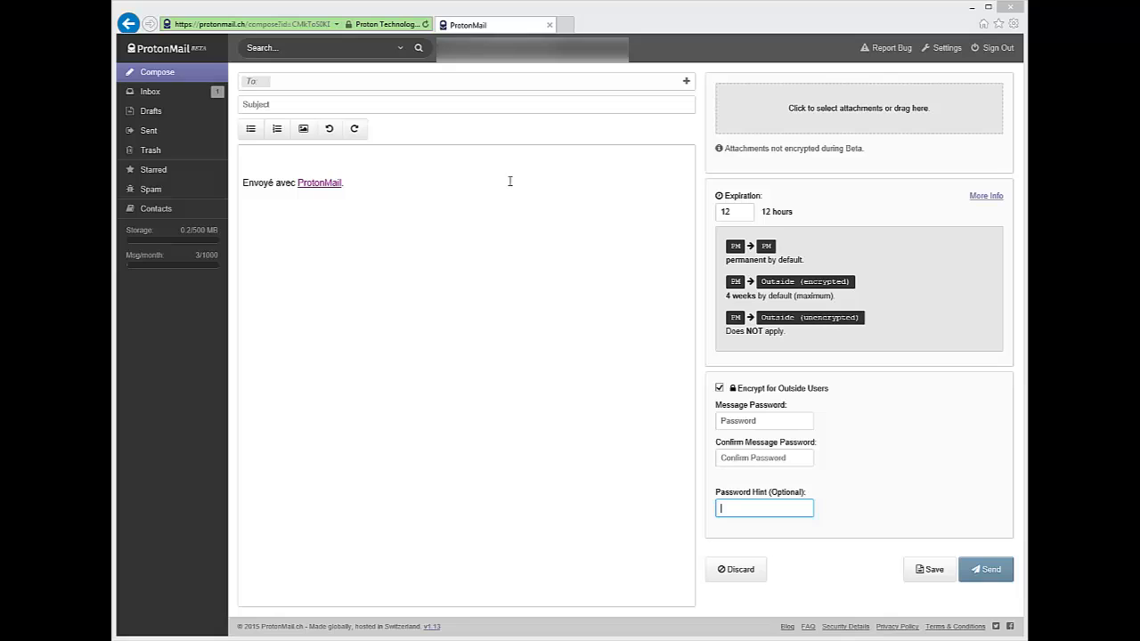
# Go back to the inbox and remove the star from the YouTube message.
pyautogui.click(145, 93)
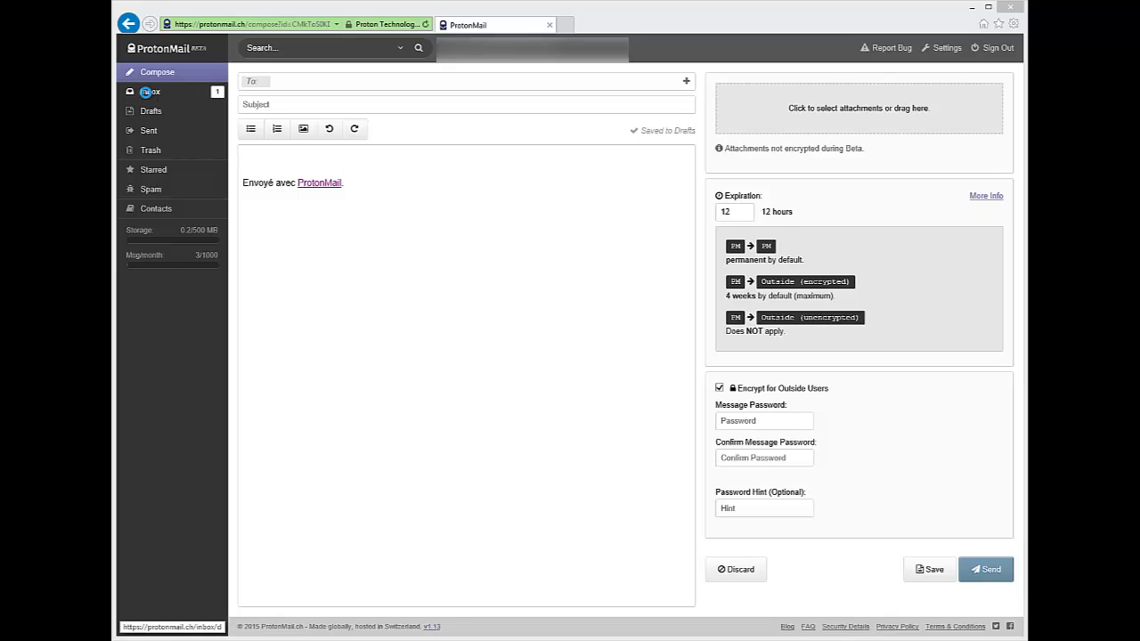
pyautogui.click(516, 331)
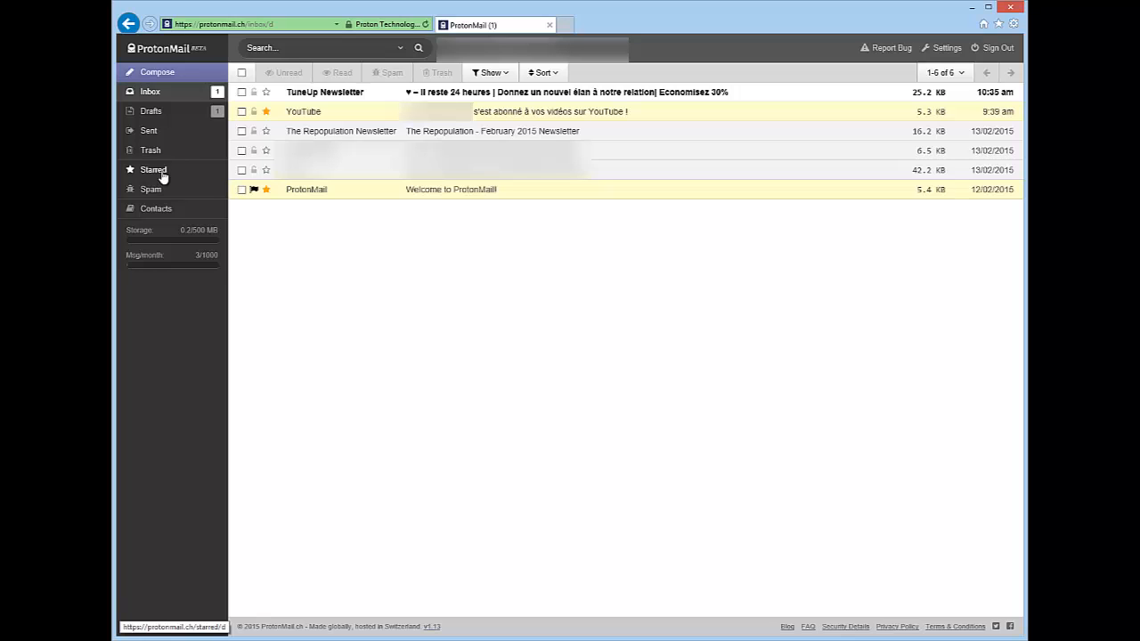
pyautogui.click(265, 112)
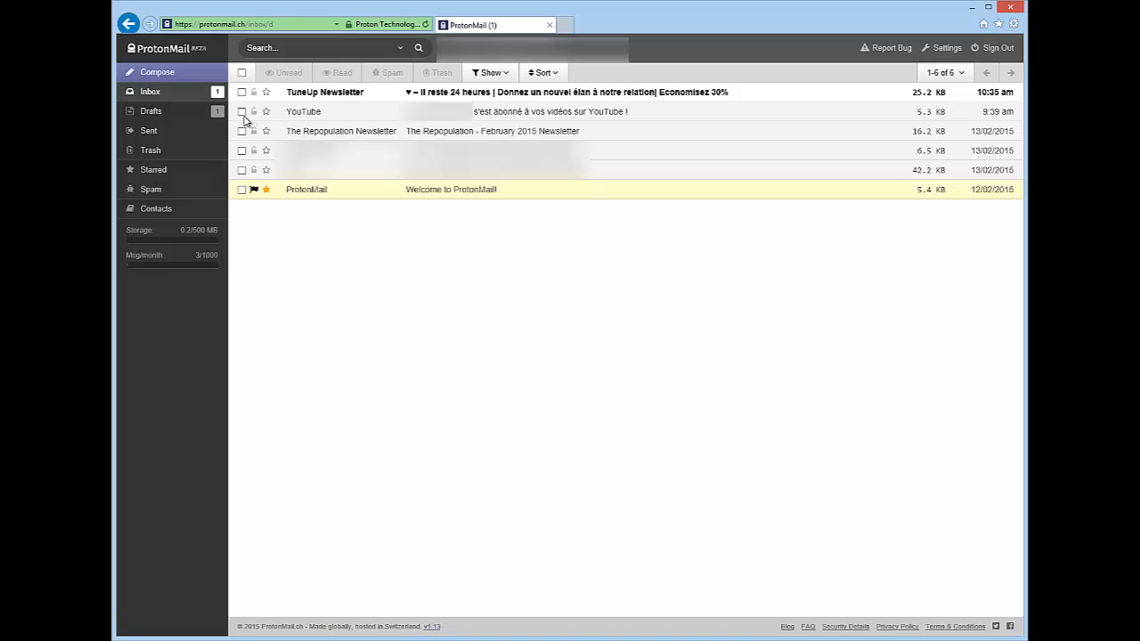
# Select the YouTube message and look through the available actions, the Show filters and the Sort options.
pyautogui.click(241, 112)
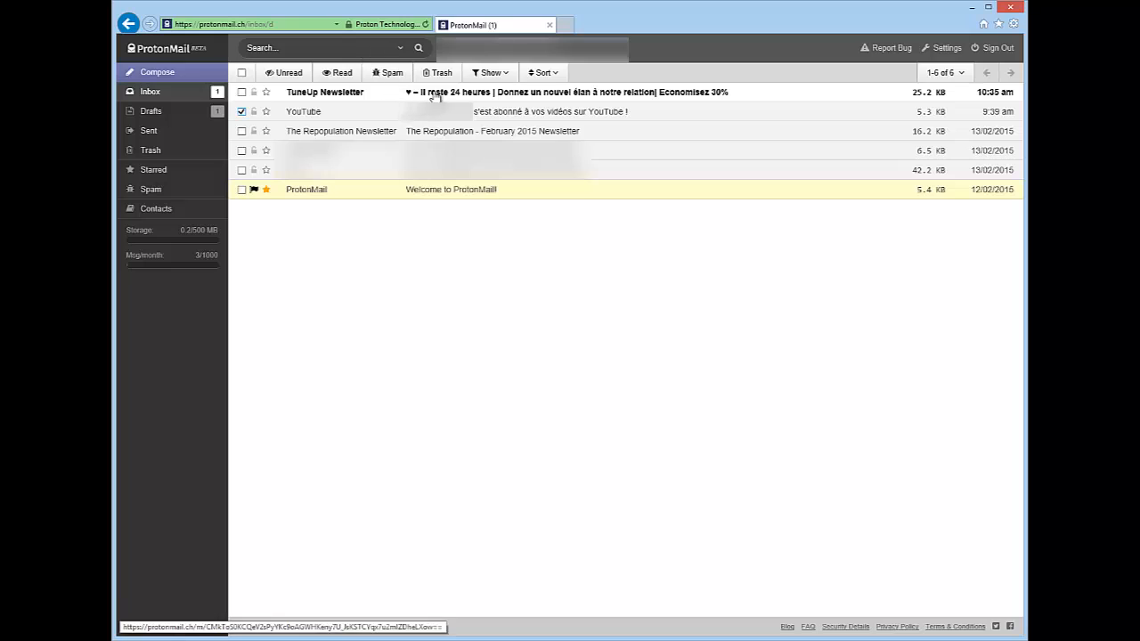
pyautogui.click(508, 76)
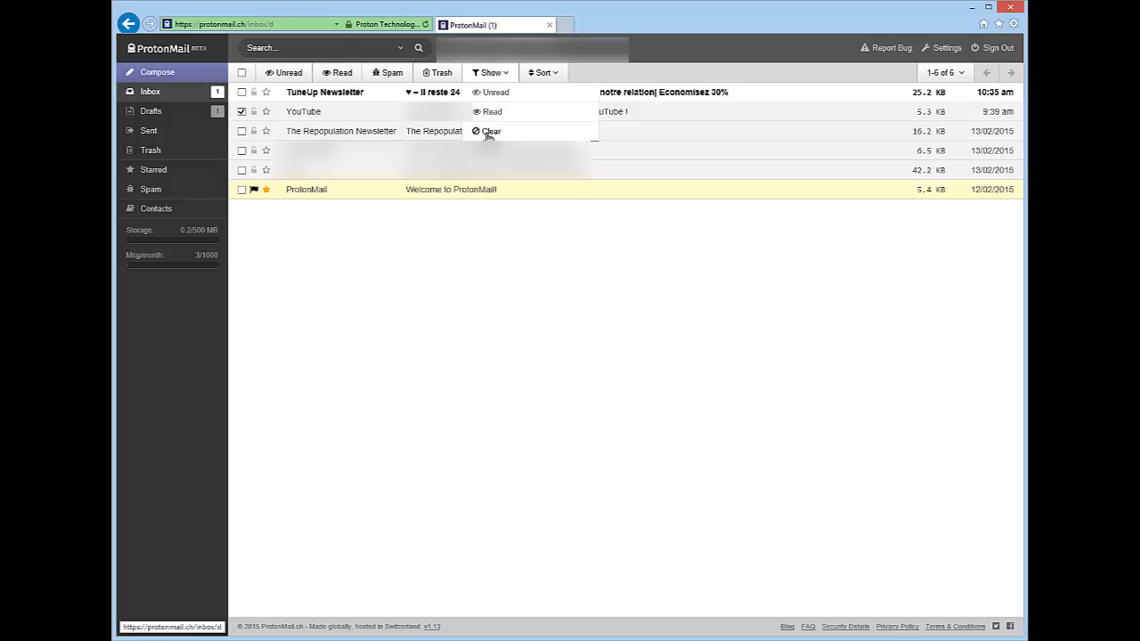
pyautogui.click(548, 79)
pyautogui.click(547, 78)
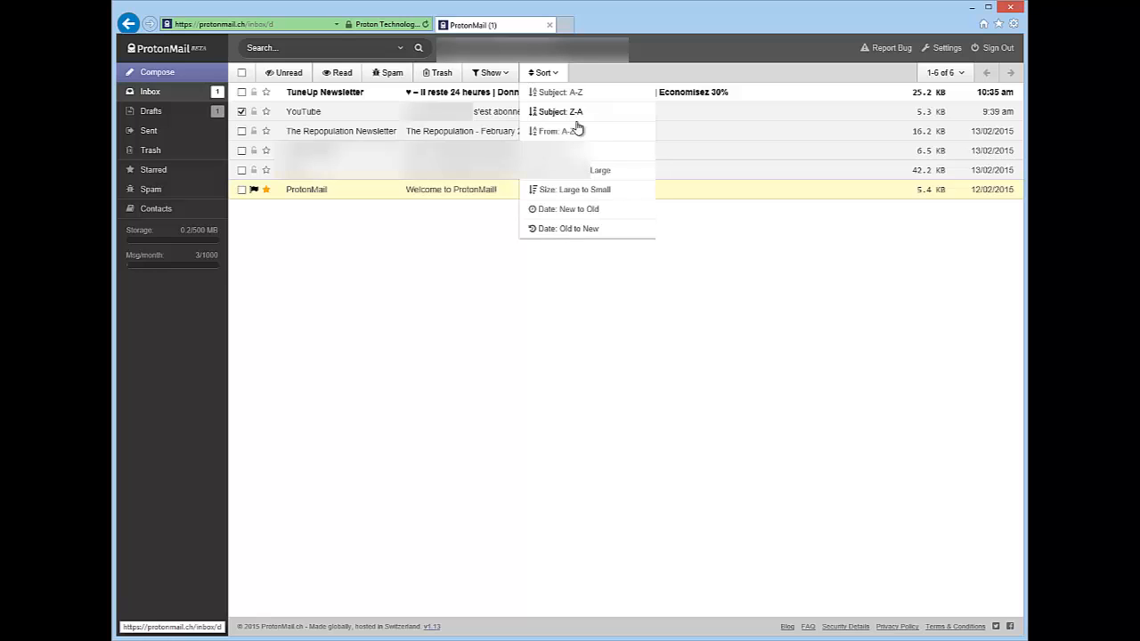
pyautogui.click(486, 249)
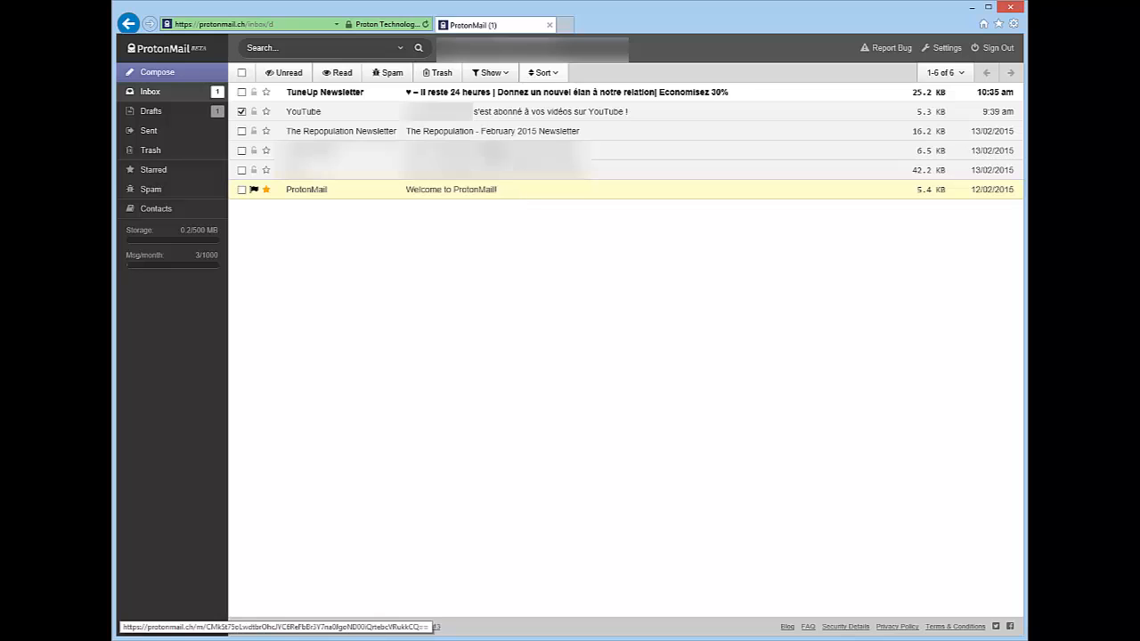
# Open the YouTube subscription message and display its blocked images.
pyautogui.click(479, 115)
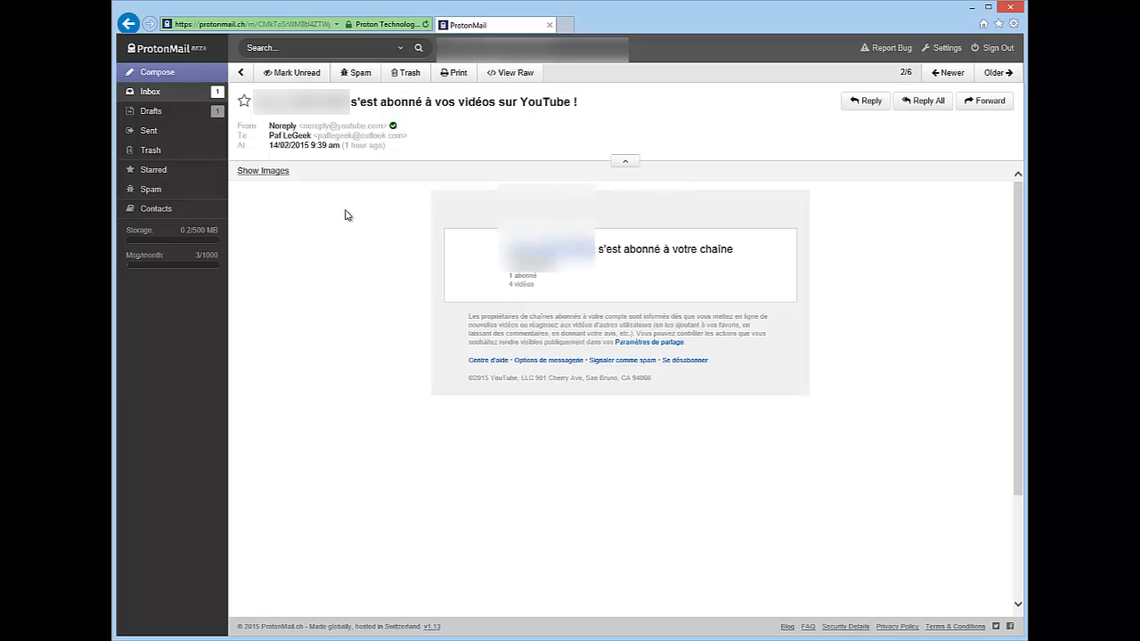
pyautogui.click(277, 179)
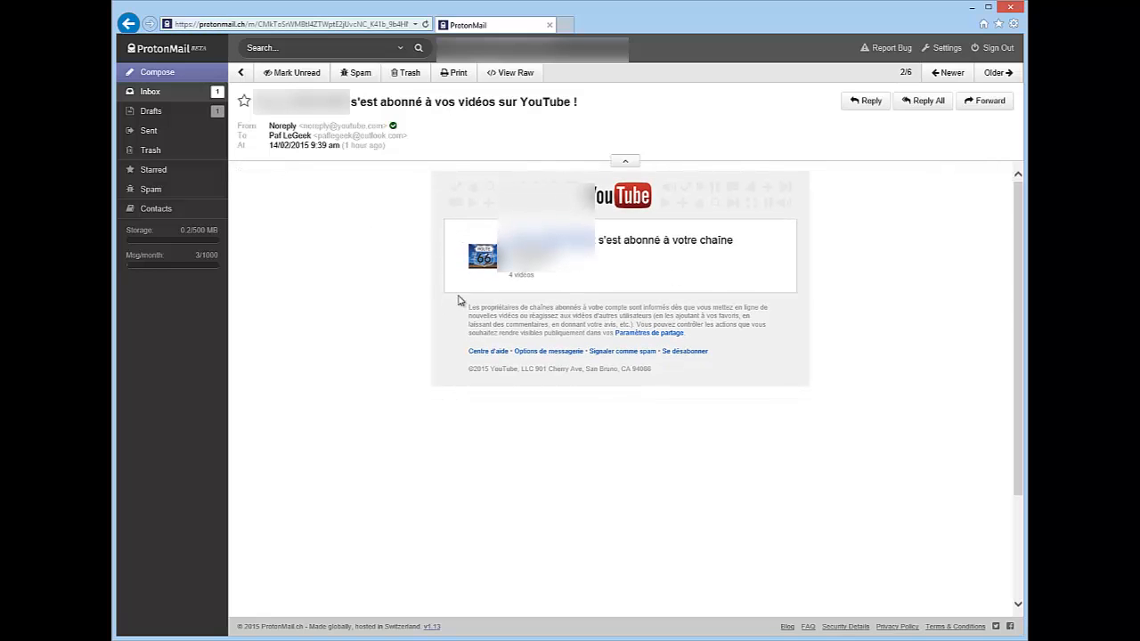
# Collapse and expand the message's header details several times, ending with the sender and recipient details shown.
pyautogui.click(626, 162)
pyautogui.click(626, 127)
pyautogui.click(625, 166)
pyautogui.click(627, 125)
pyautogui.click(625, 161)
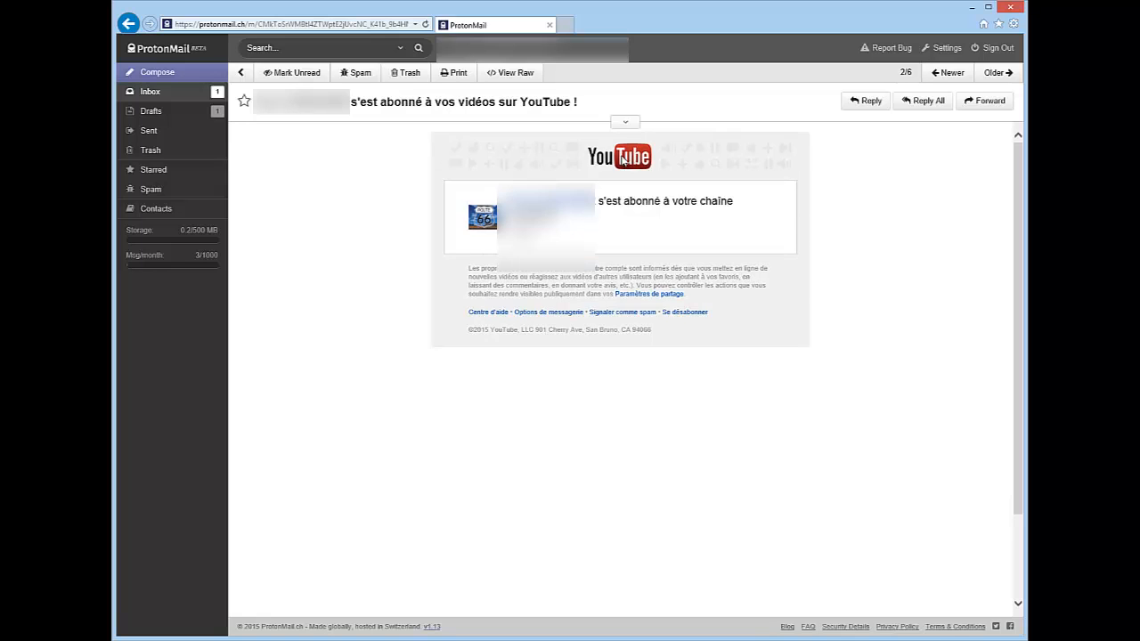
pyautogui.click(630, 125)
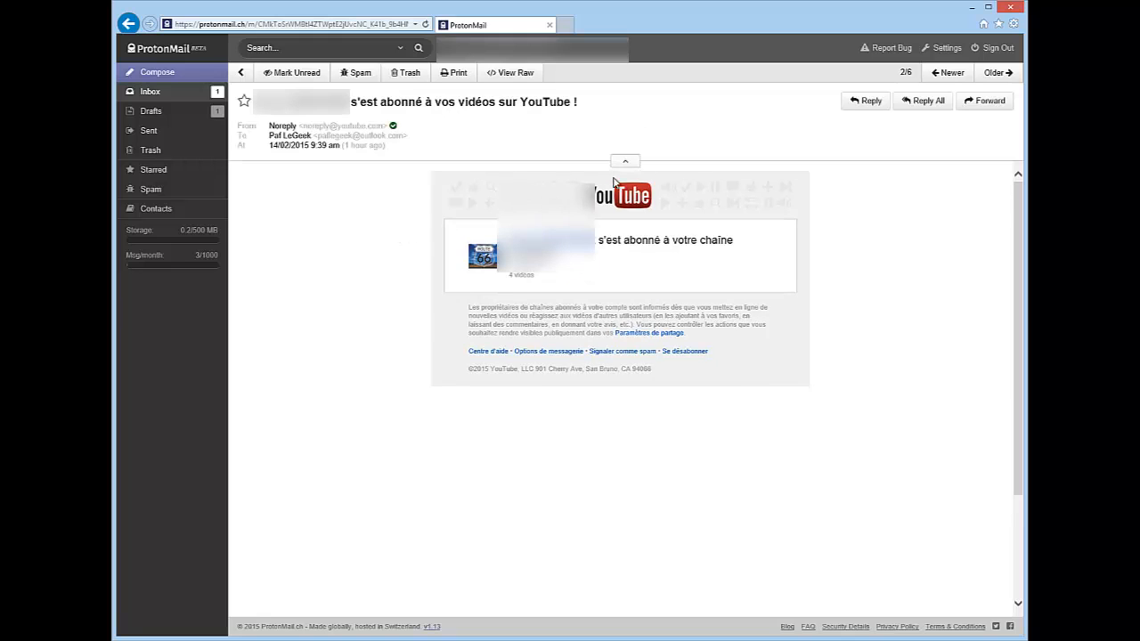
pyautogui.click(625, 161)
pyautogui.click(628, 125)
pyautogui.click(624, 162)
pyautogui.click(627, 126)
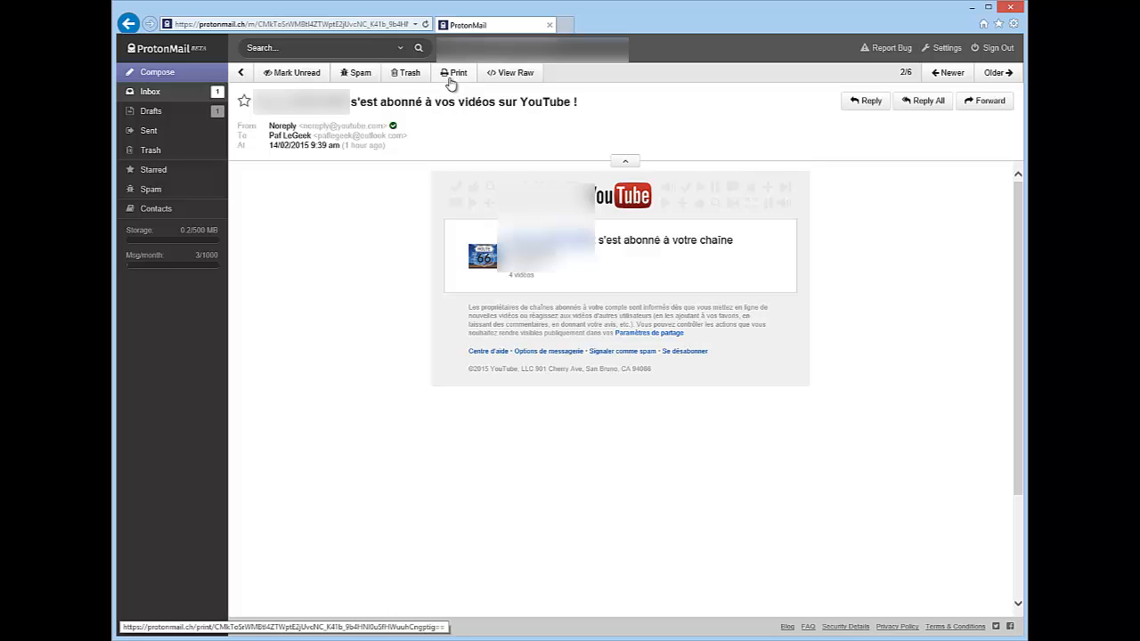
# View the raw source of the YouTube message and return to the message.
pyautogui.click(512, 77)
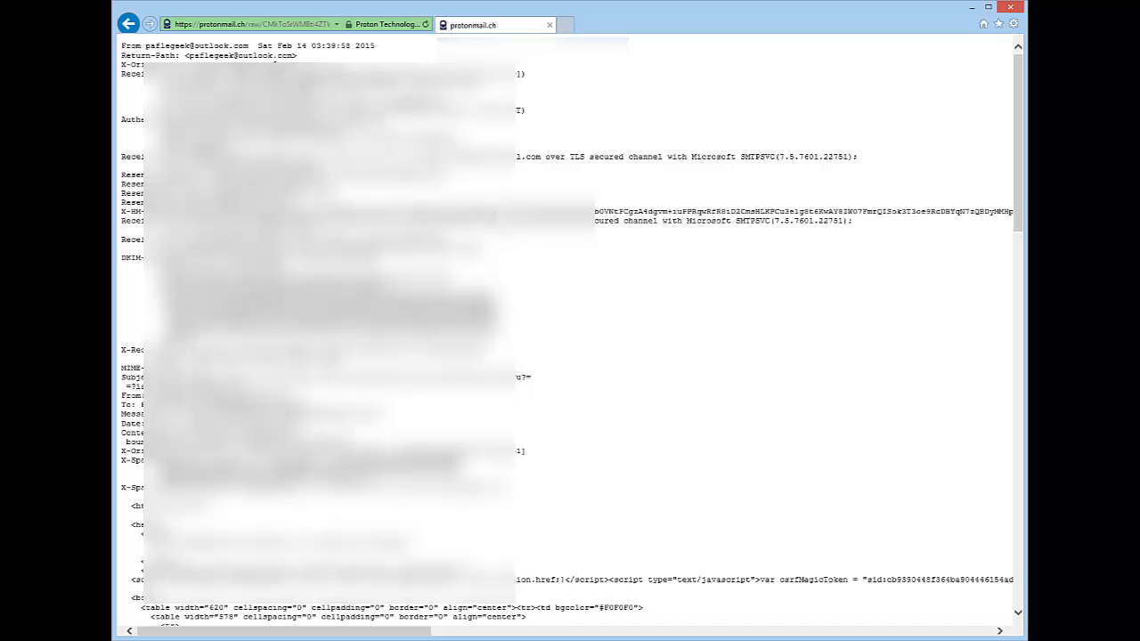
pyautogui.click(130, 31)
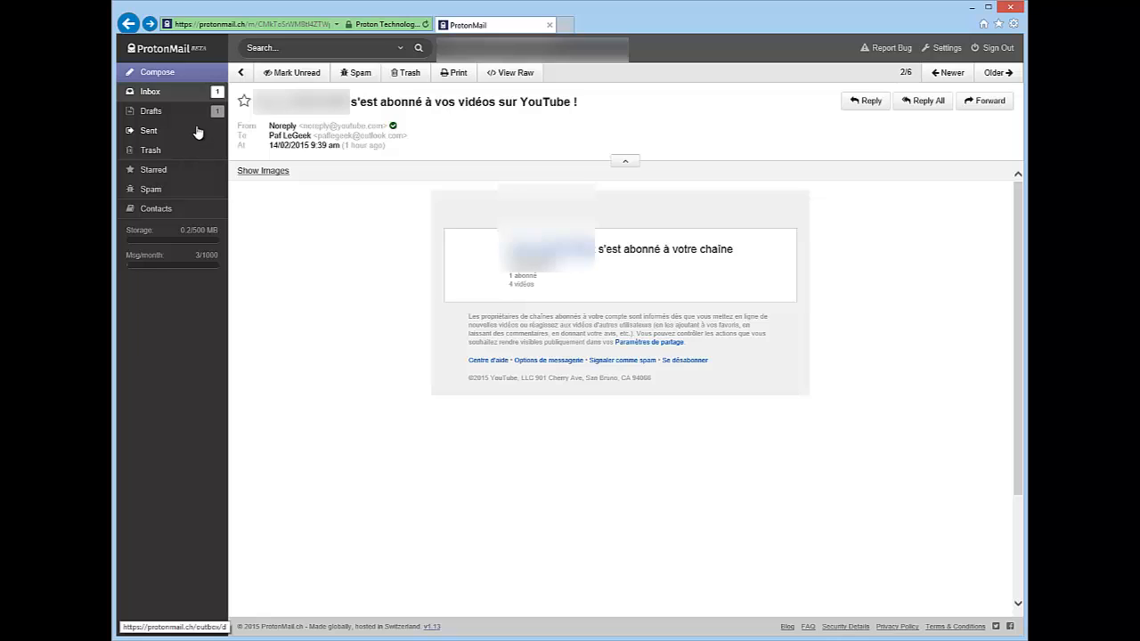
# Move the draft without a subject from the Drafts folder to the trash.
pyautogui.click(160, 117)
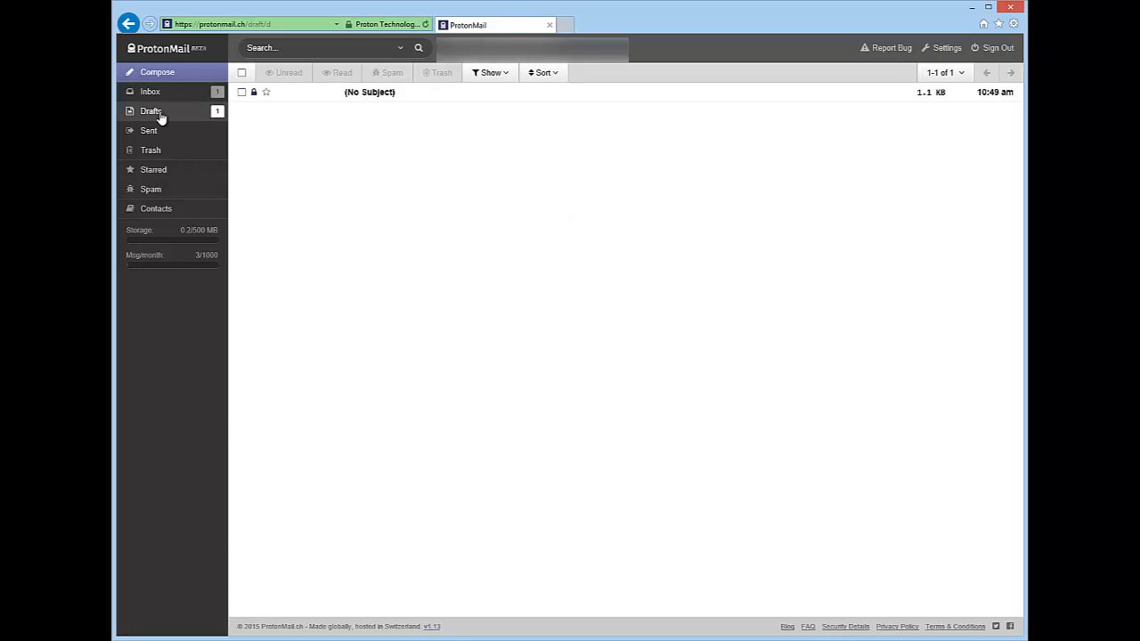
pyautogui.click(241, 93)
pyautogui.click(437, 75)
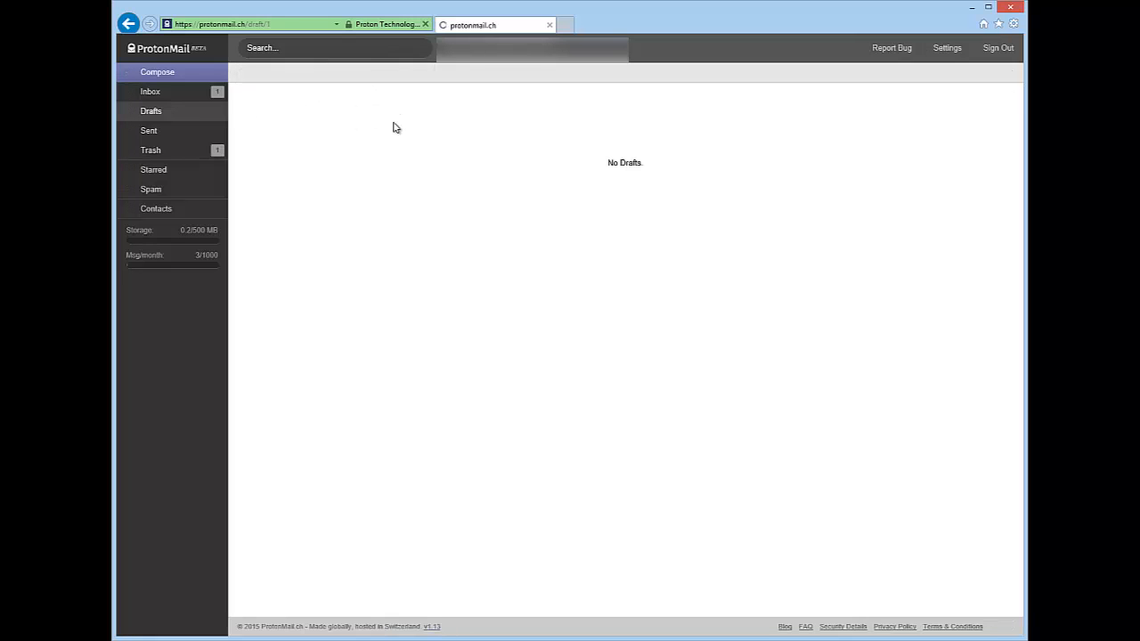
# Check the Sent folder, and empty the entire Trash folder, confirming the deletion.
pyautogui.click(149, 132)
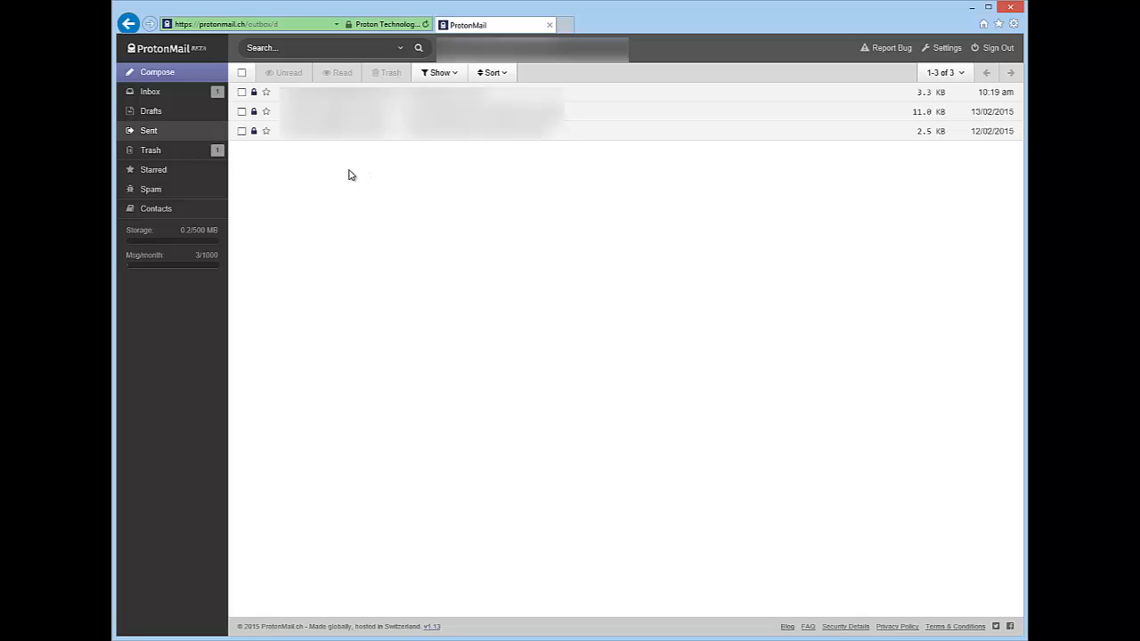
pyautogui.click(150, 152)
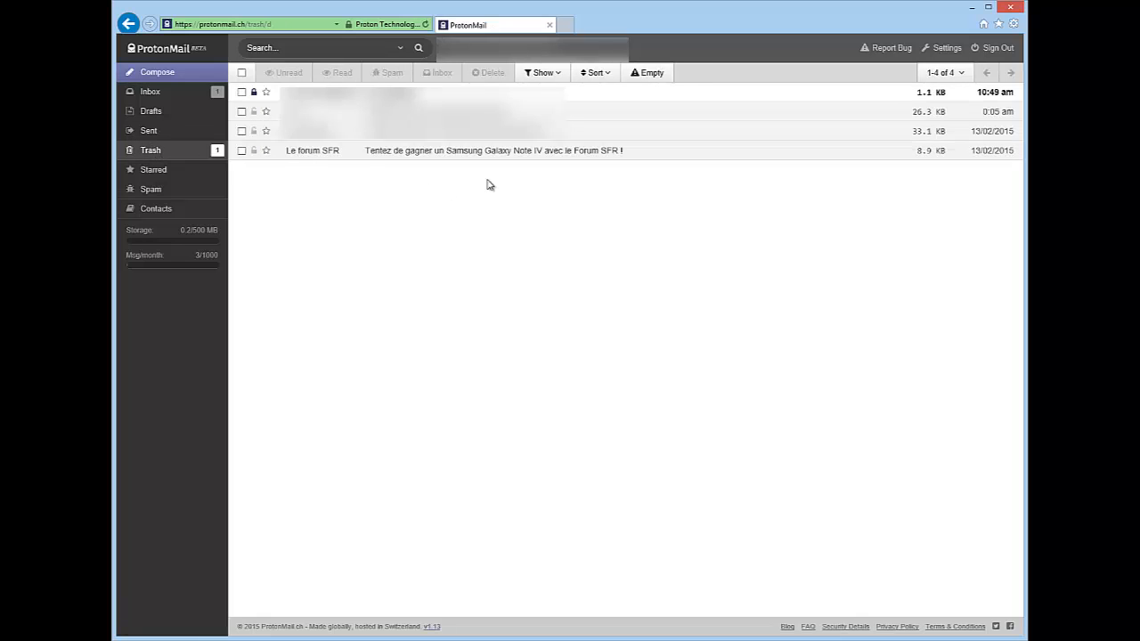
pyautogui.click(241, 72)
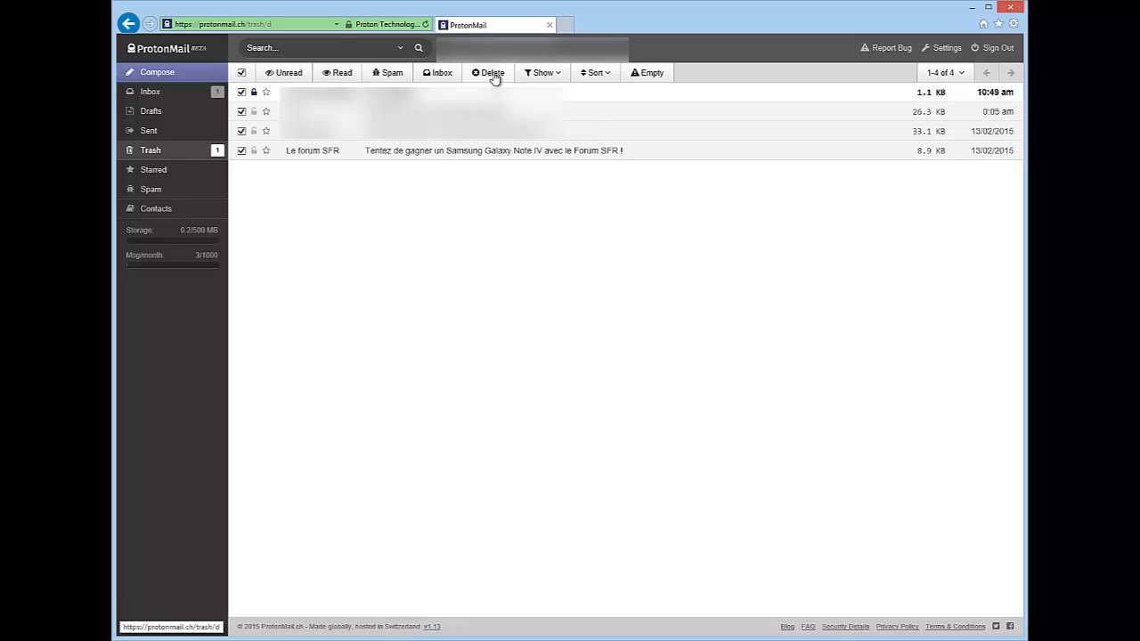
pyautogui.click(642, 75)
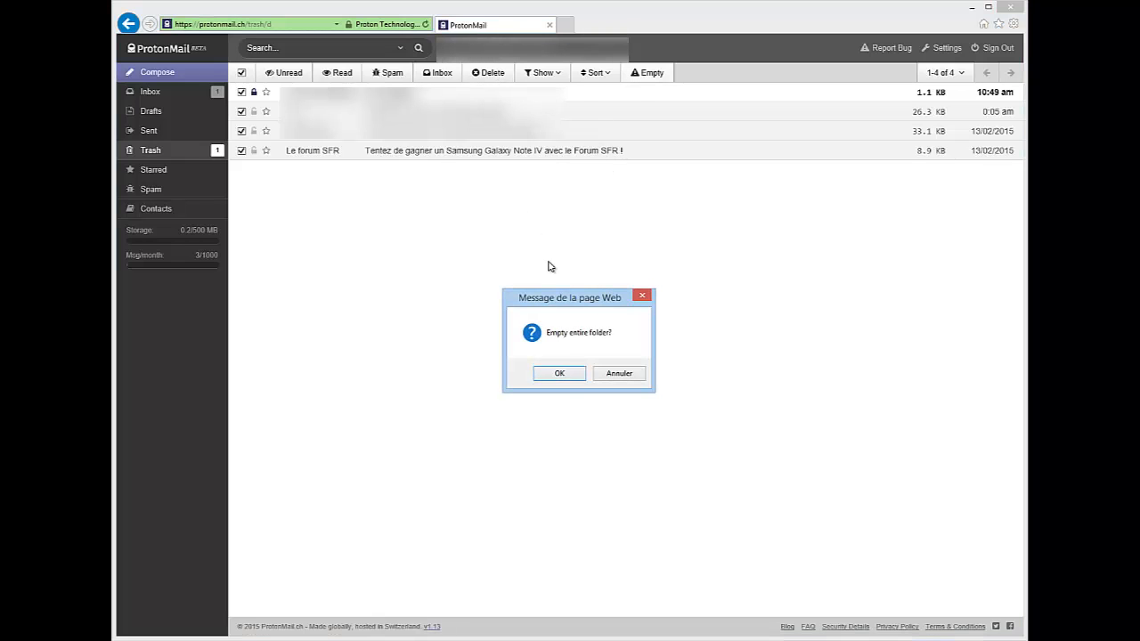
pyautogui.click(563, 373)
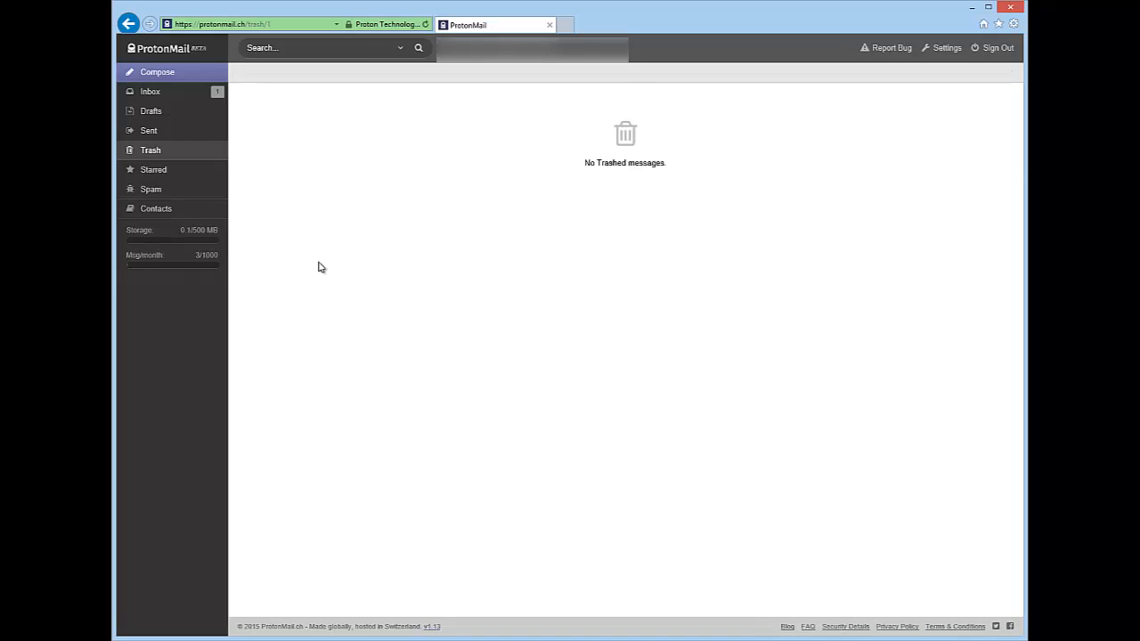
# Open the "Welcome to ProtonMail!" message from the Starred folder and skim its text.
pyautogui.click(167, 178)
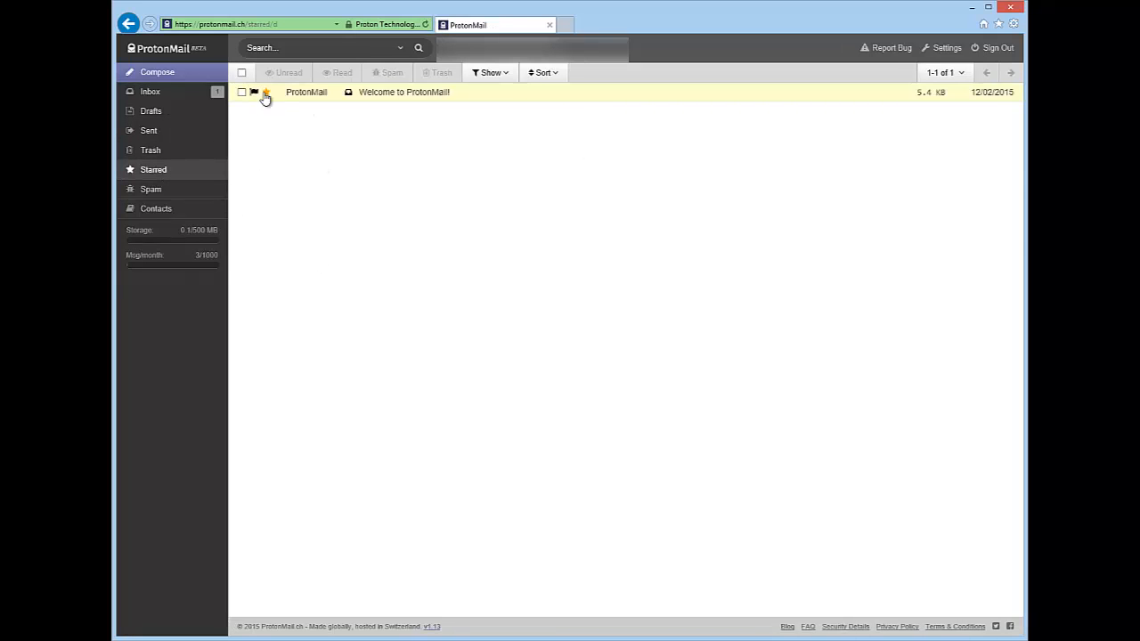
pyautogui.click(438, 94)
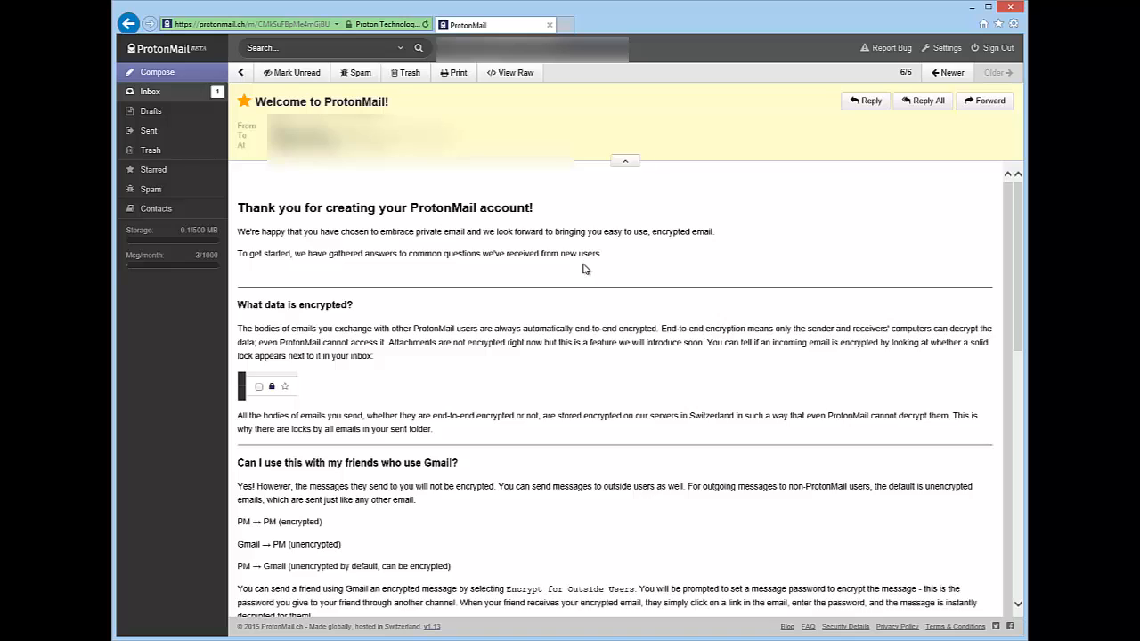
pyautogui.scroll(-7, 584, 268)
pyautogui.scroll(5, 583, 268)
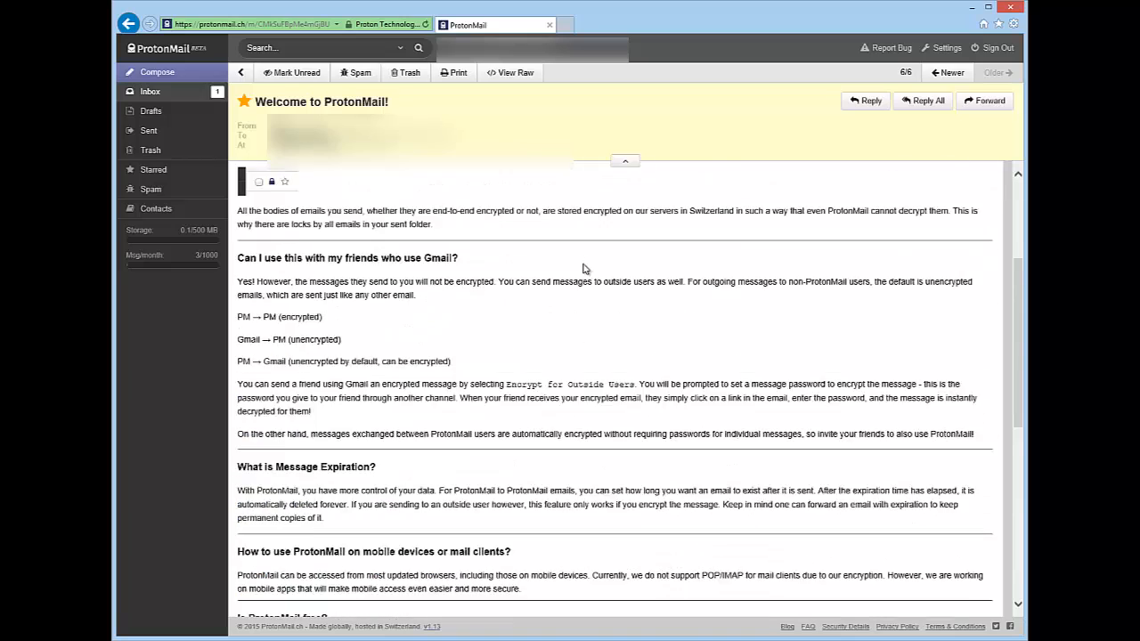
pyautogui.scroll(3, 584, 268)
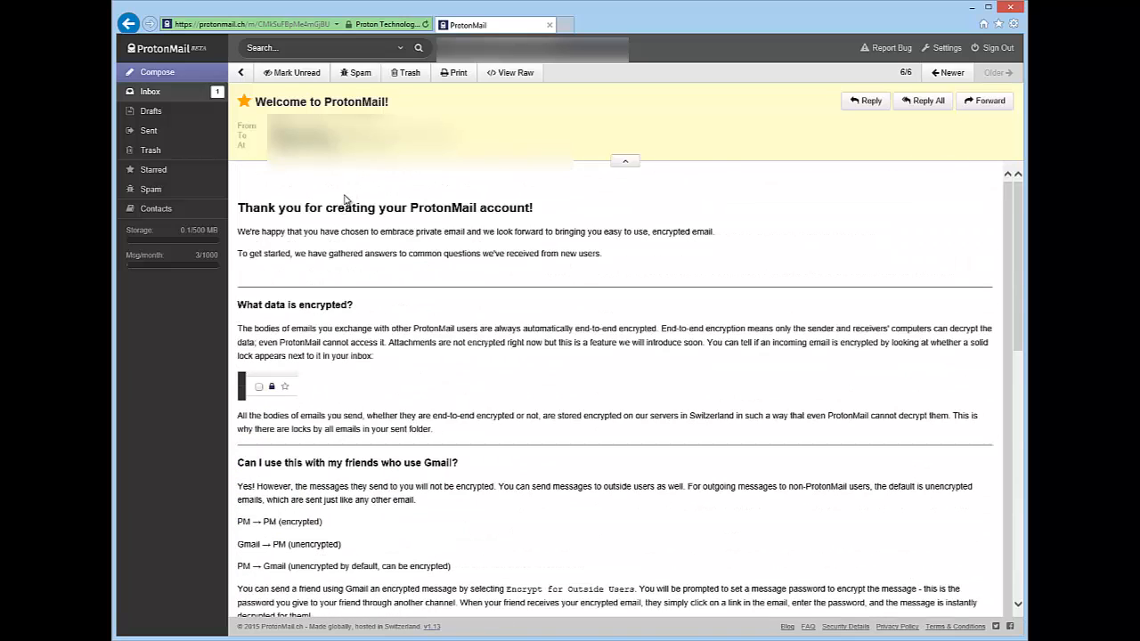
# Check the Spam folder and return to the inbox.
pyautogui.click(155, 196)
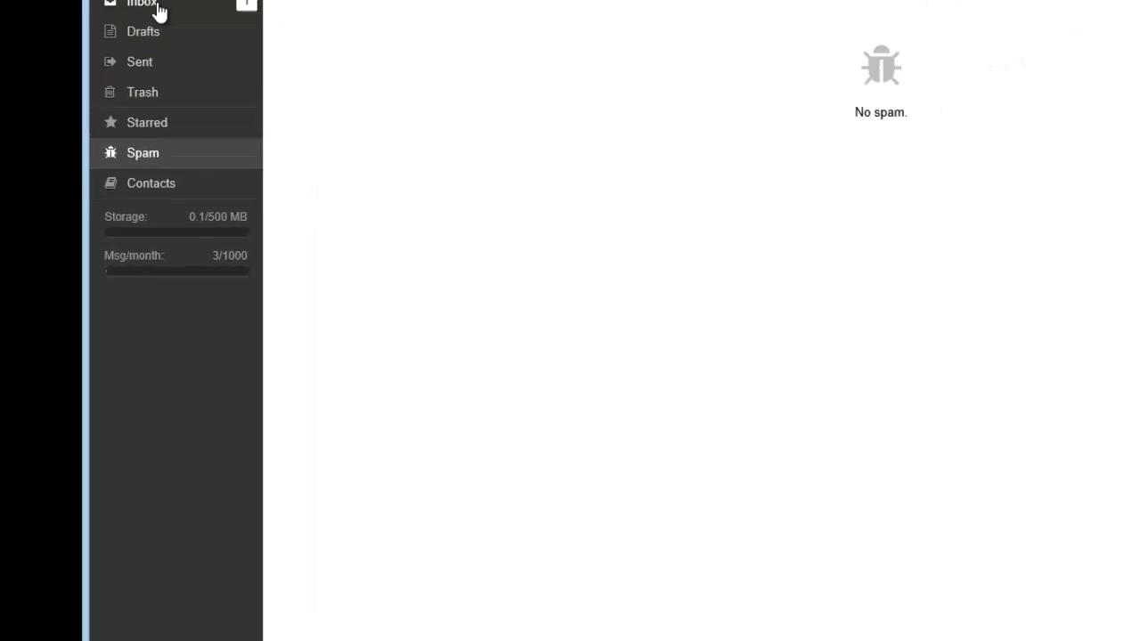
pyautogui.click(158, 9)
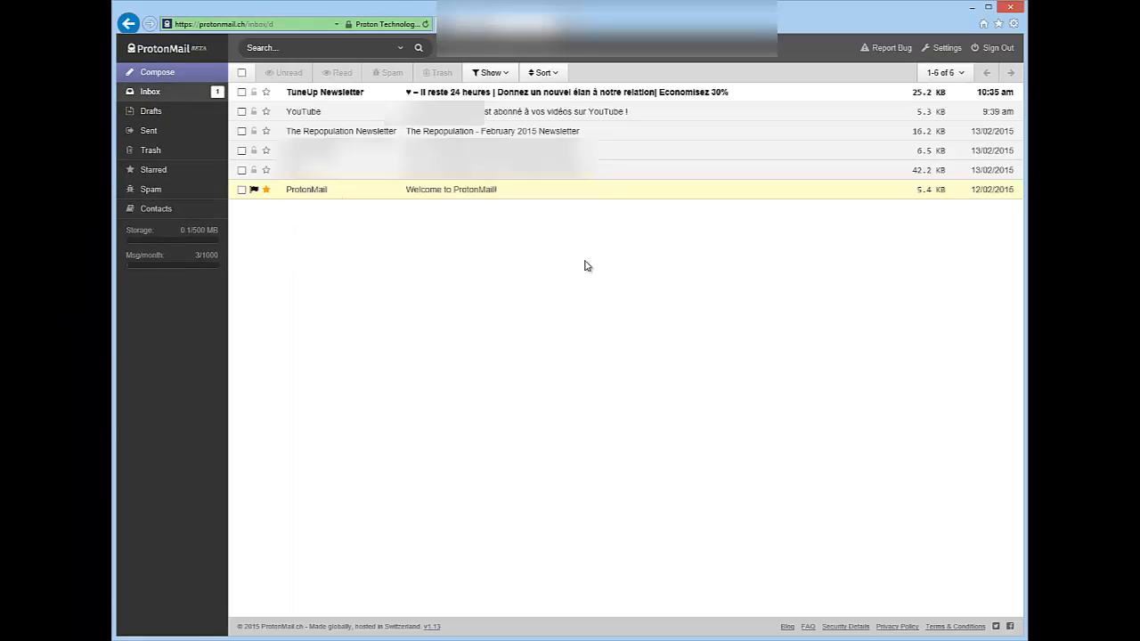